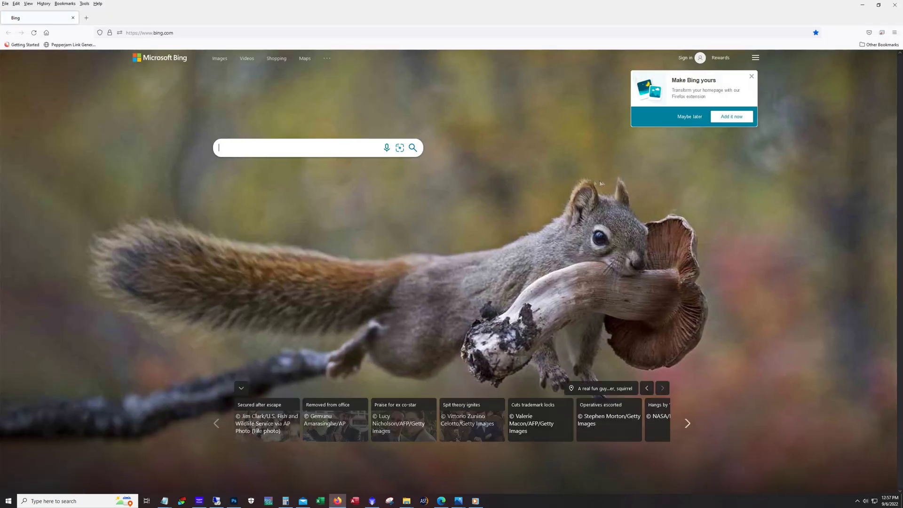
# Search Bing for 'going to need a bigger boat' by picking the suggested phrase
pyautogui.click(354, 147)
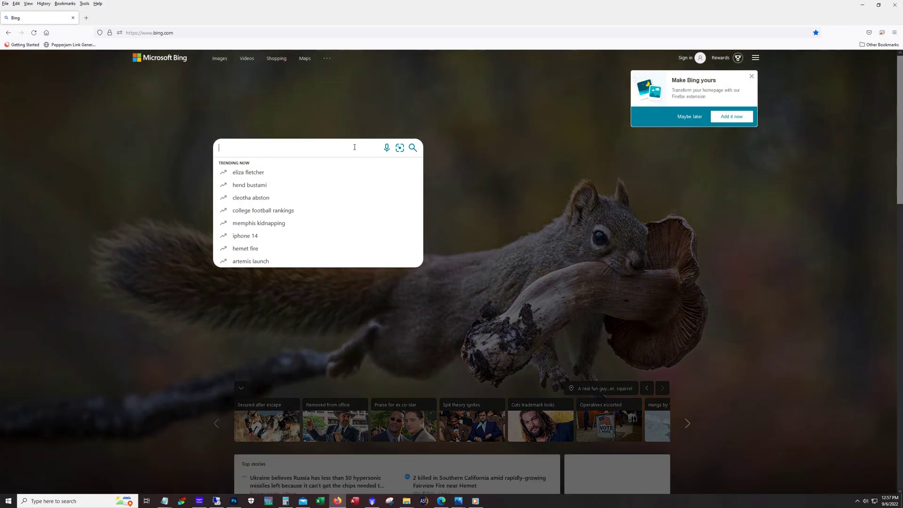
pyautogui.write('going o')
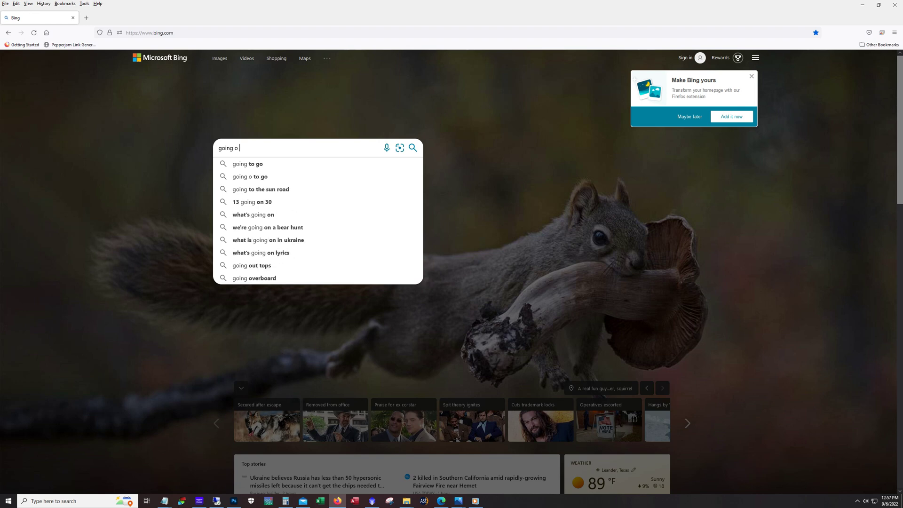
pyautogui.press('BackSpace')
pyautogui.write('to need a')
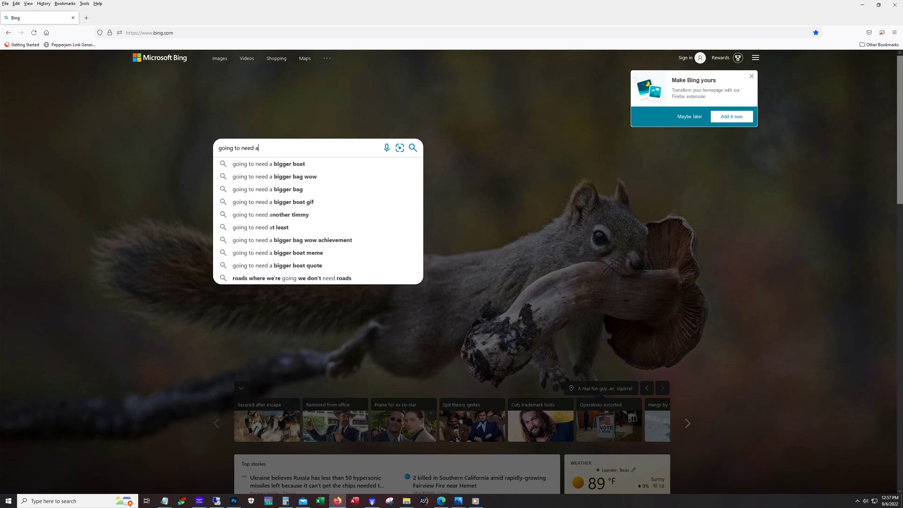
pyautogui.press('Down')
pyautogui.press('Return')
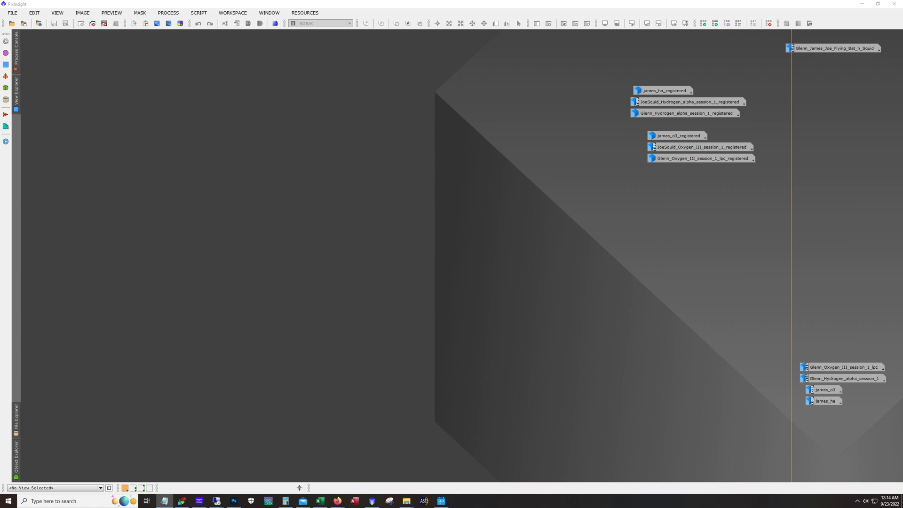
pyautogui.hotkey('alt', 'Tab')
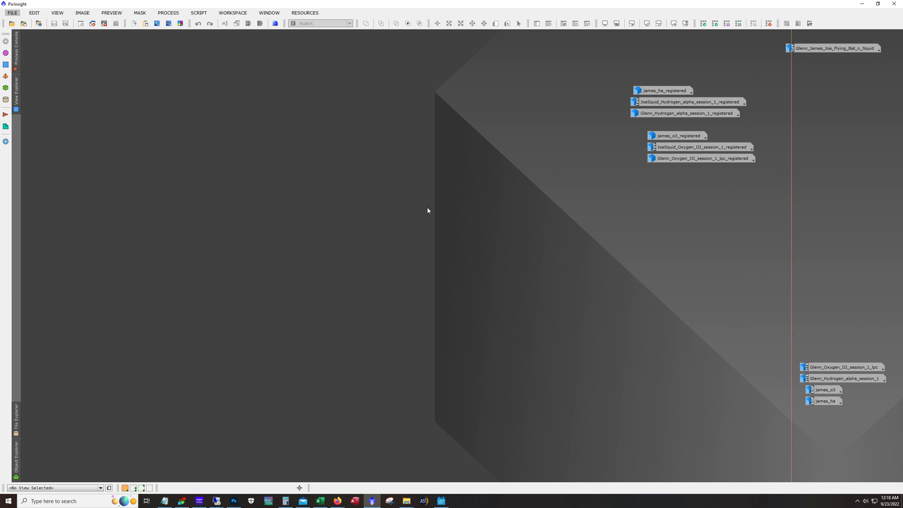
pyautogui.doubleClick(678, 137)
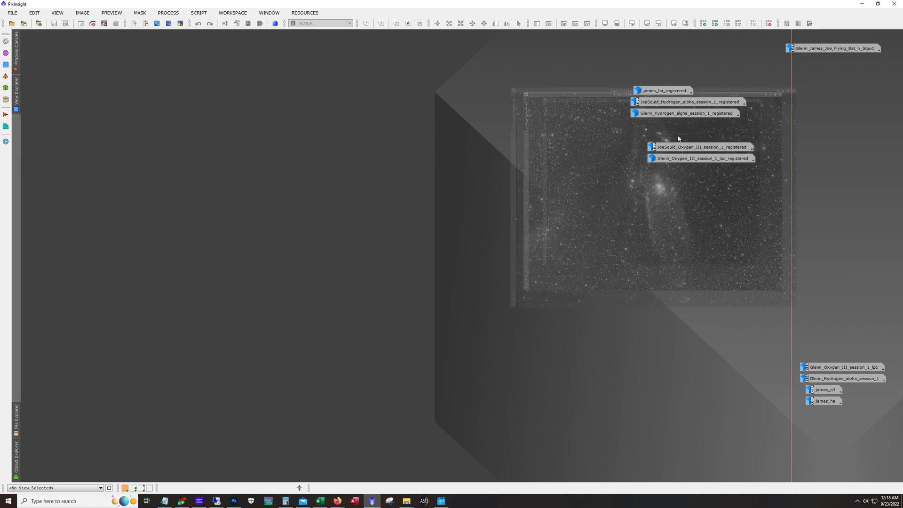
pyautogui.moveTo(621, 75); pyautogui.dragTo(272, 76)
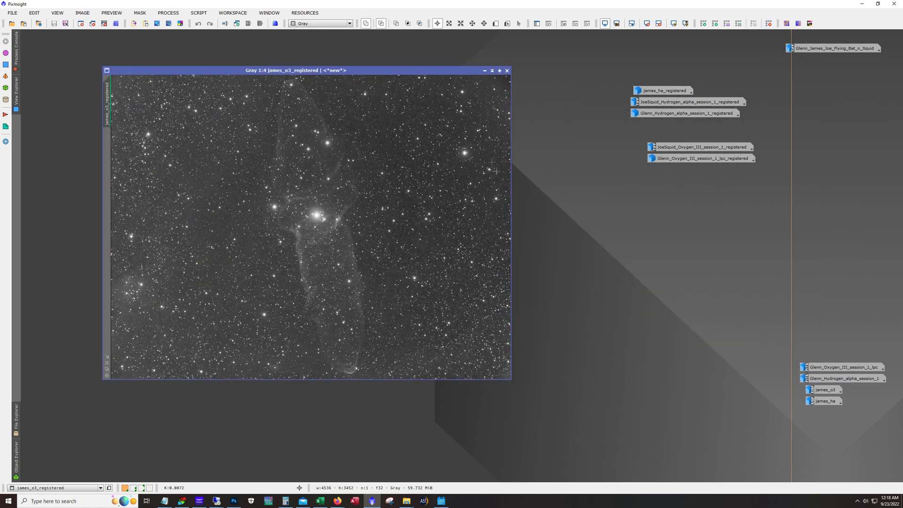
pyautogui.moveTo(440, 75); pyautogui.dragTo(448, 74)
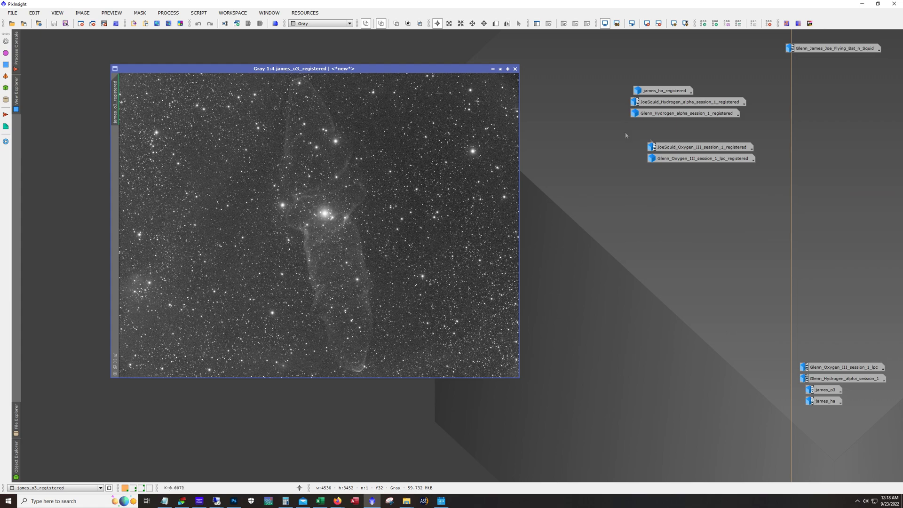
pyautogui.doubleClick(697, 149)
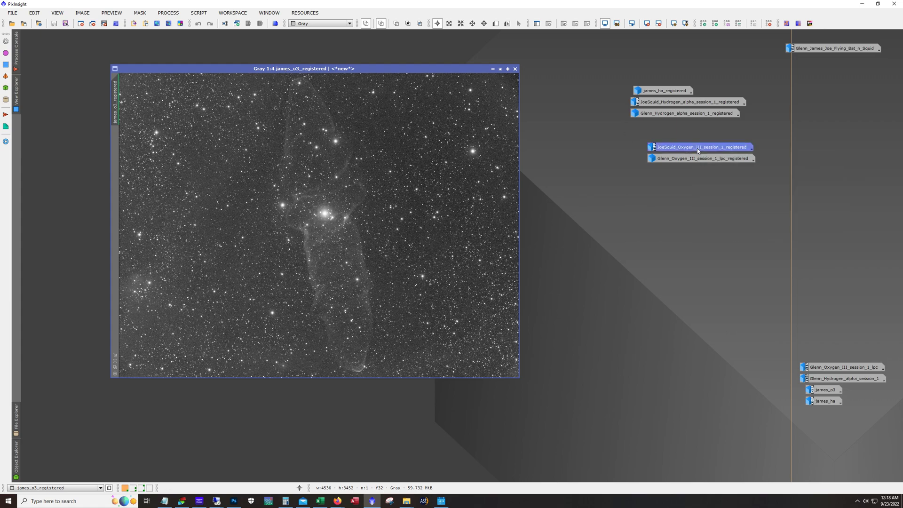
pyautogui.moveTo(336, 128); pyautogui.dragTo(434, 74)
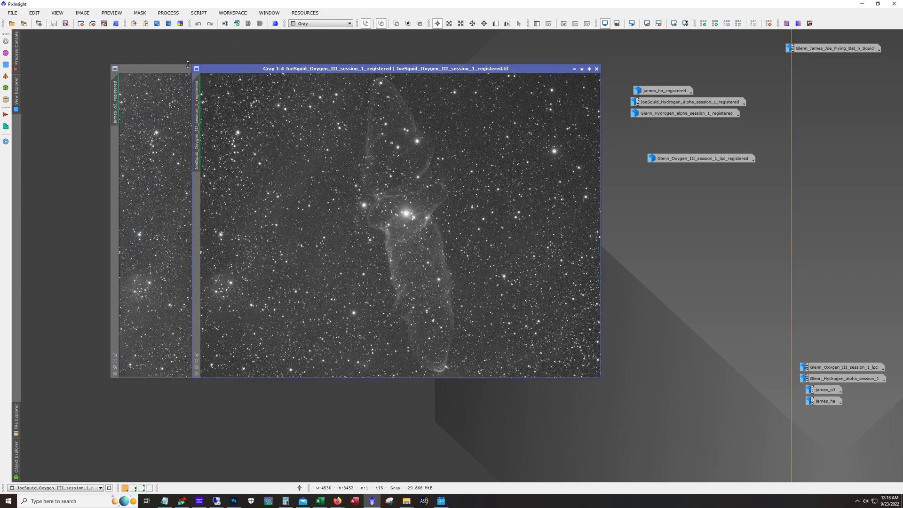
pyautogui.moveTo(186, 68); pyautogui.dragTo(119, 69)
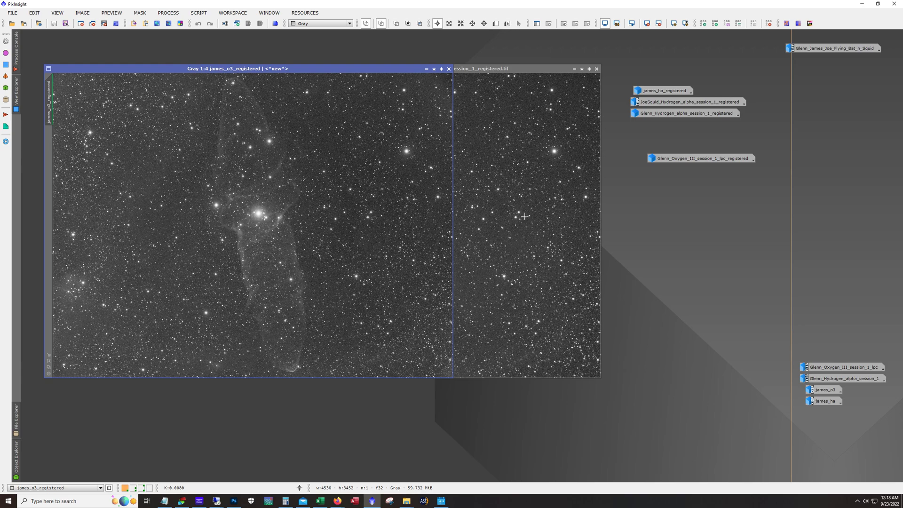
pyautogui.click(475, 144)
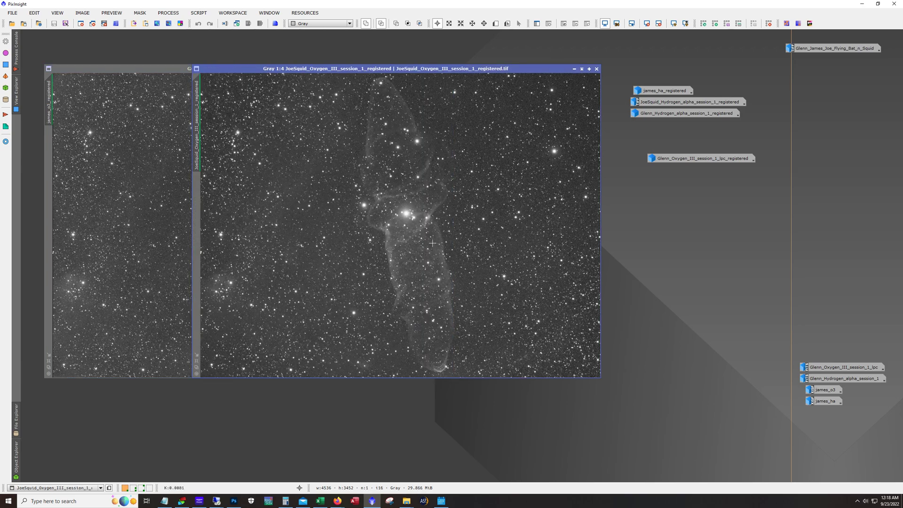
pyautogui.click(691, 159)
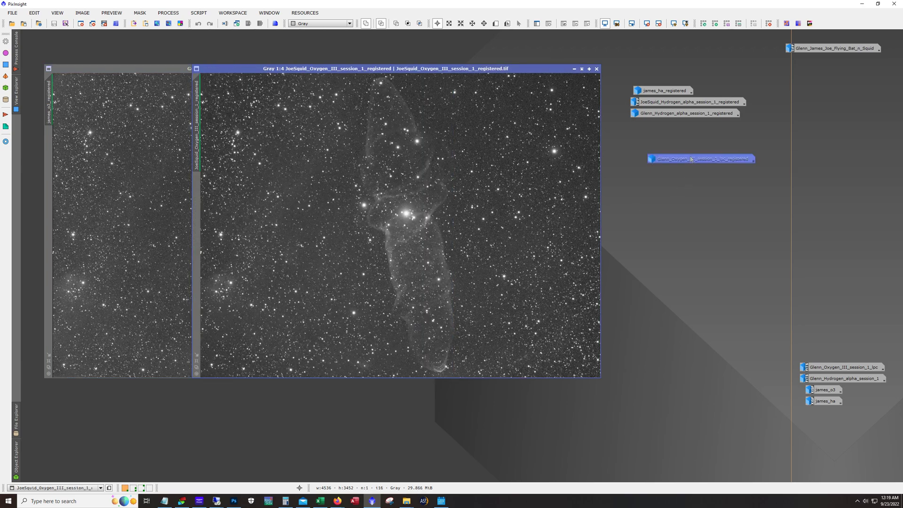
pyautogui.doubleClick(691, 159)
pyautogui.moveTo(280, 82); pyautogui.dragTo(353, 170)
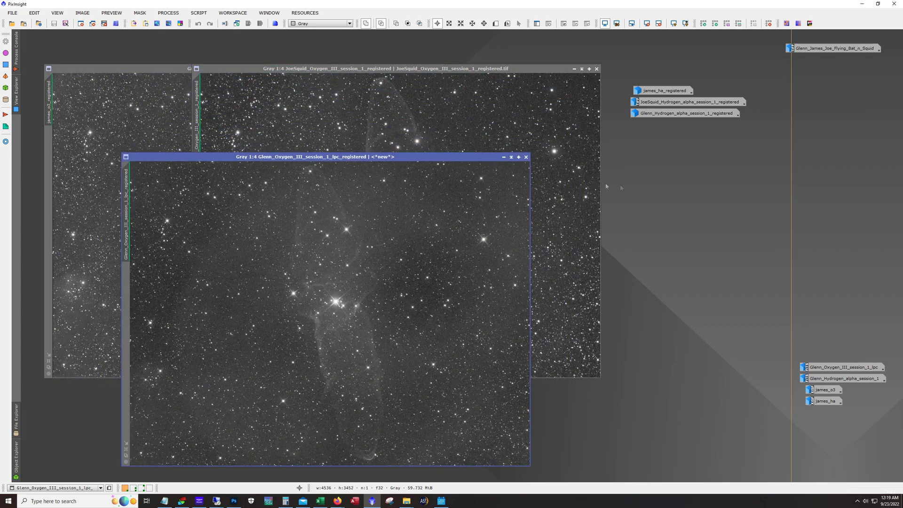
pyautogui.click(503, 157)
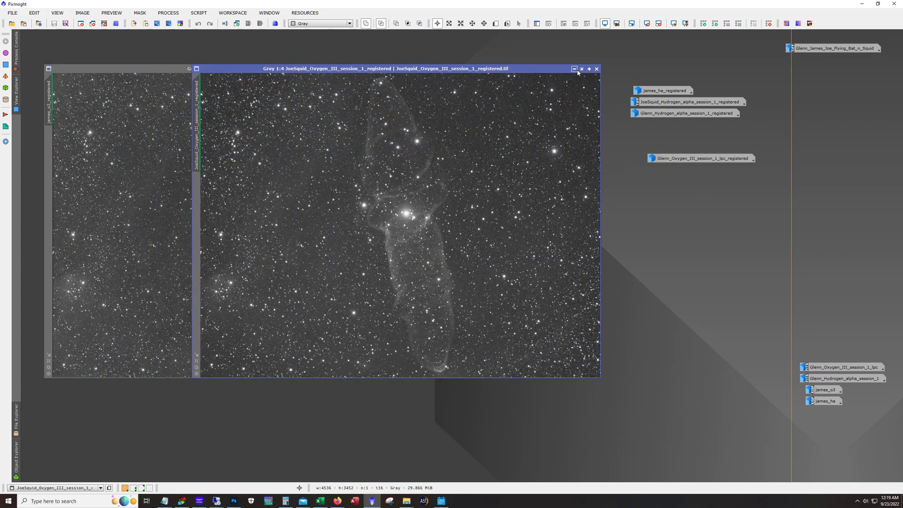
pyautogui.click(575, 70)
pyautogui.click(427, 69)
pyautogui.click(653, 91)
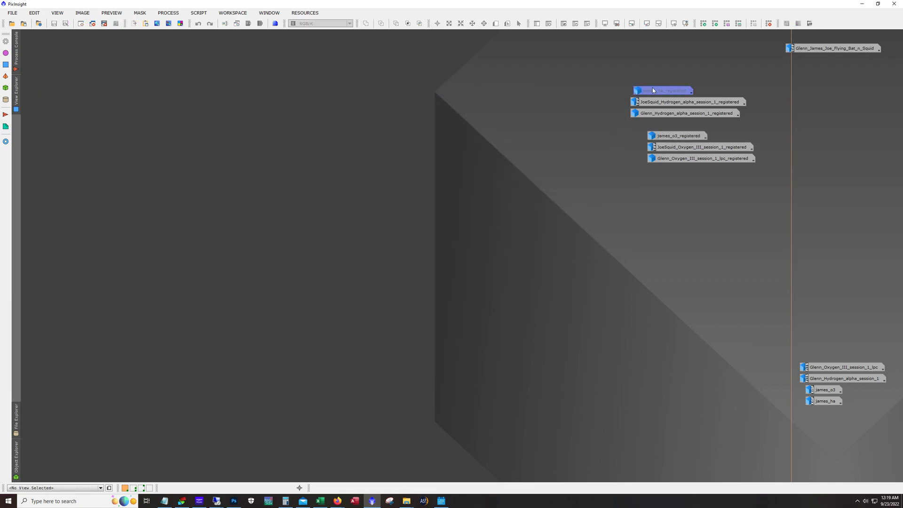
pyautogui.doubleClick(653, 90)
pyautogui.moveTo(438, 89); pyautogui.dragTo(321, 67)
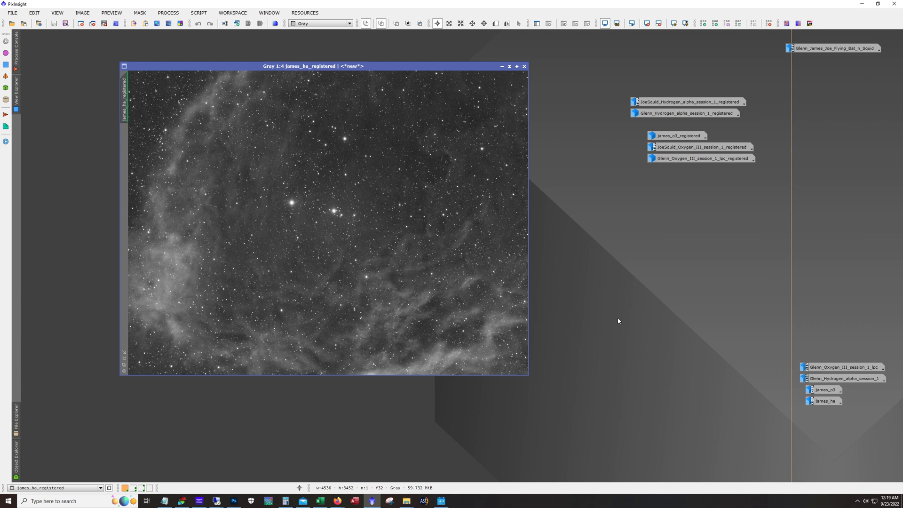
pyautogui.doubleClick(660, 103)
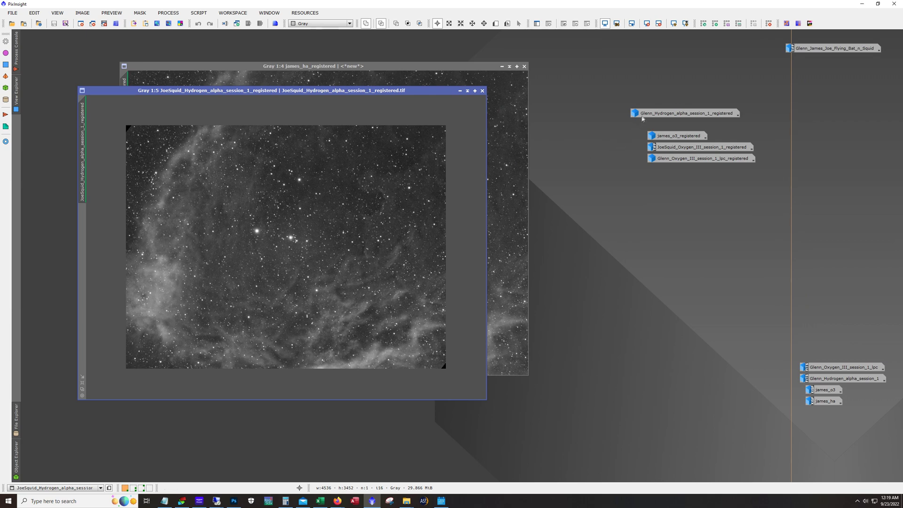
pyautogui.doubleClick(644, 114)
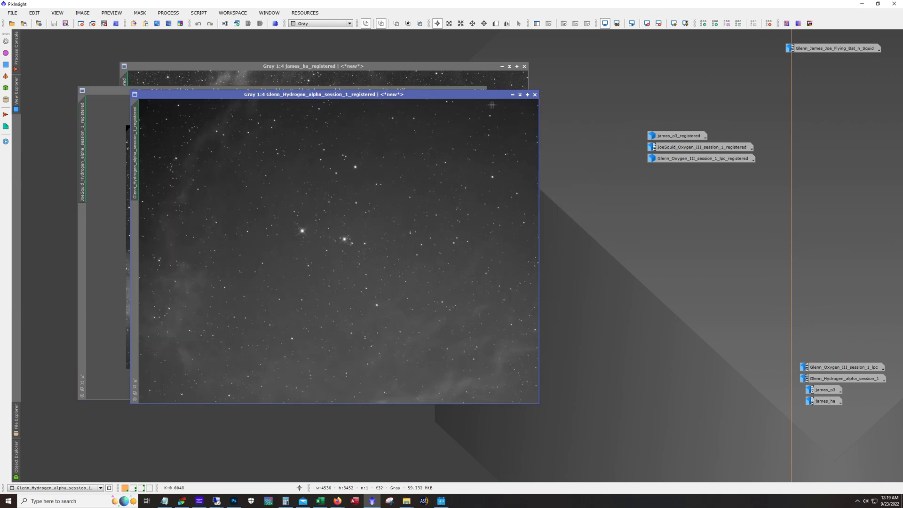
pyautogui.click(512, 94)
pyautogui.click(461, 91)
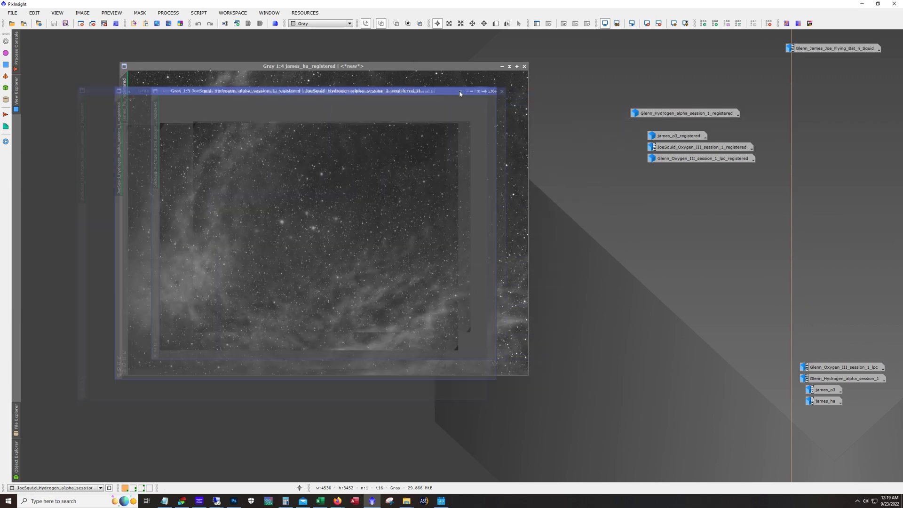
pyautogui.click(502, 66)
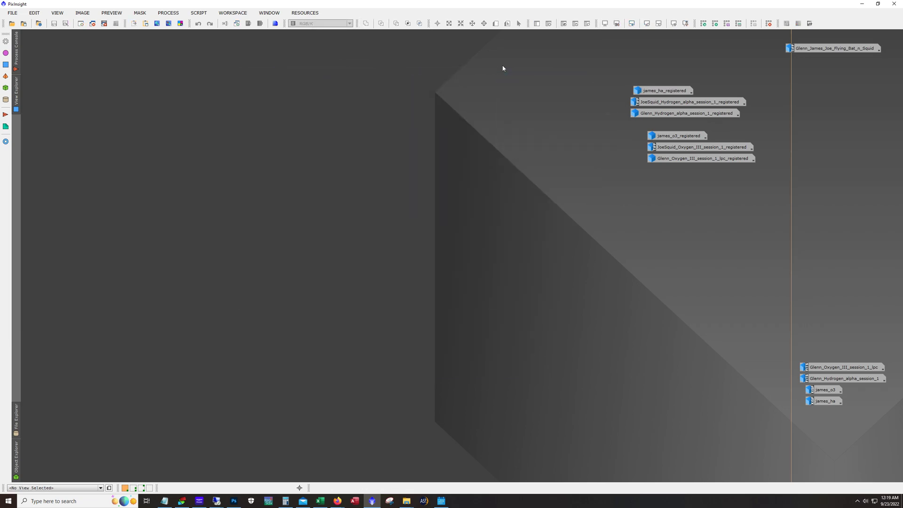
# On the second workspace, group the o3_master icons and open Ha_master_DBE_DBE with an auto stretch
pyautogui.hotkey('ctrl', 'shift', 'Right')
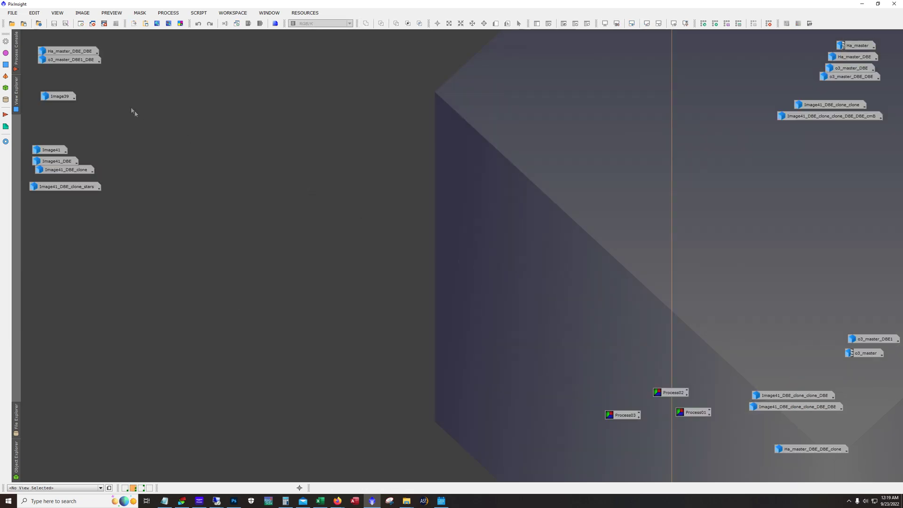
pyautogui.click(79, 69)
pyautogui.moveTo(79, 69); pyautogui.dragTo(79, 71)
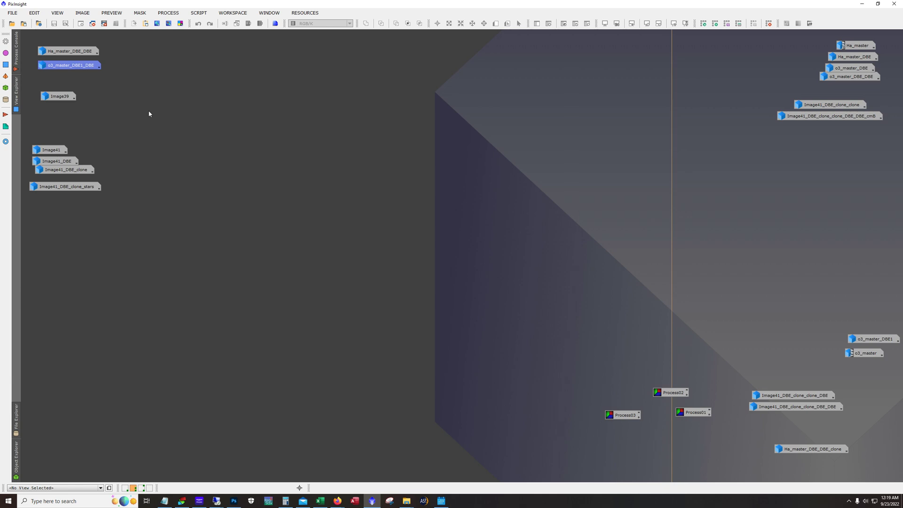
pyautogui.doubleClick(66, 51)
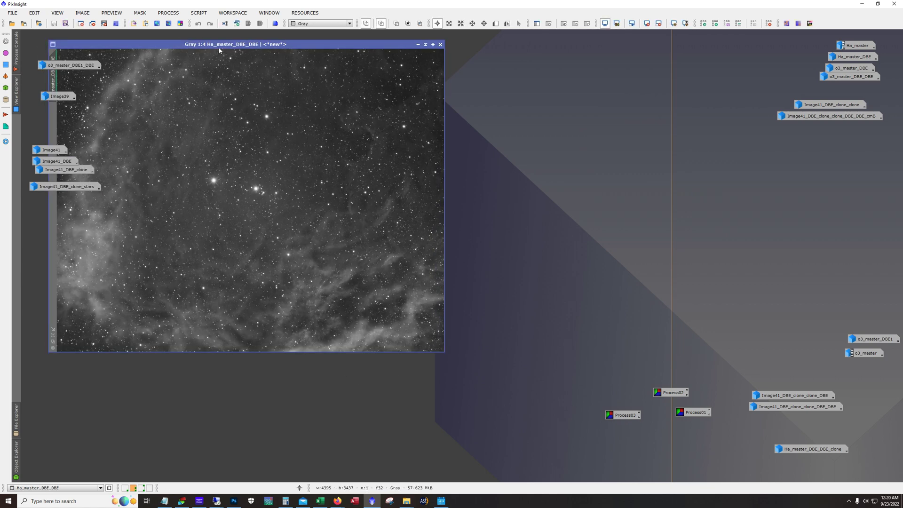
pyautogui.moveTo(221, 45); pyautogui.dragTo(306, 46)
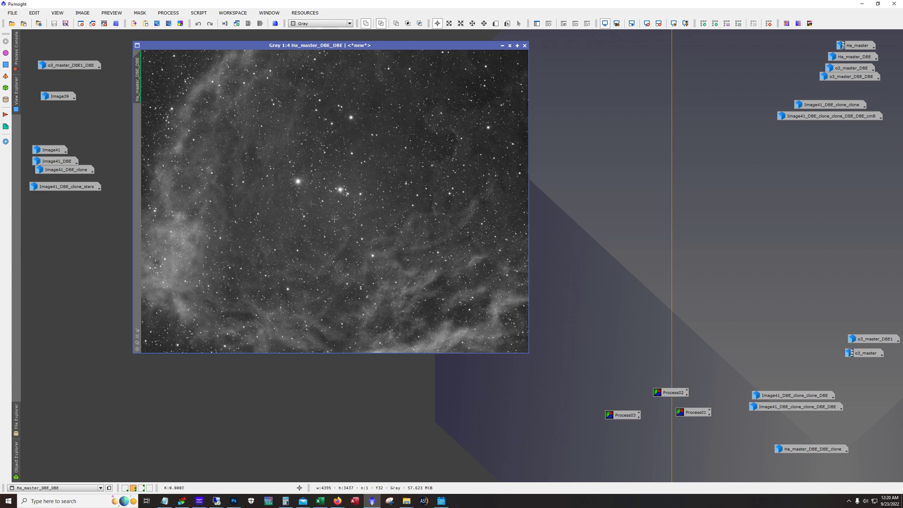
pyautogui.hotkey('ctrl', 'F12')
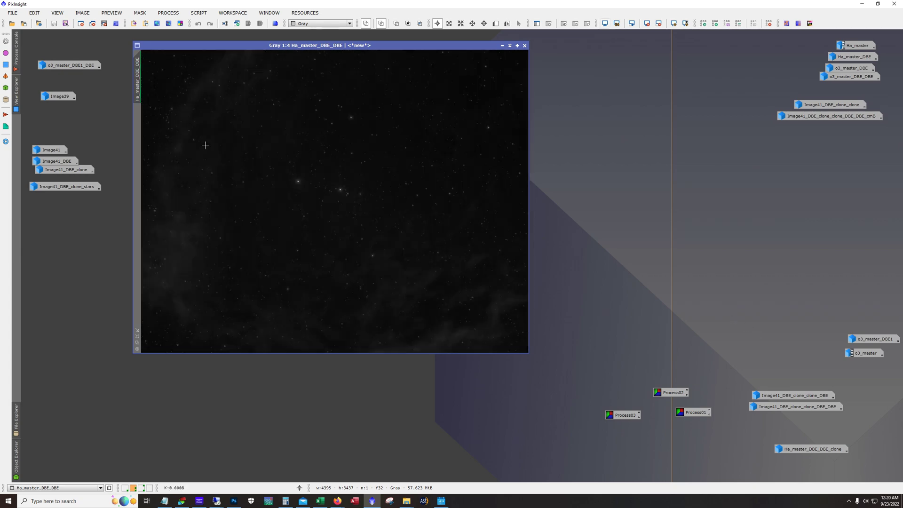
pyautogui.hotkey('ctrl', 'a')
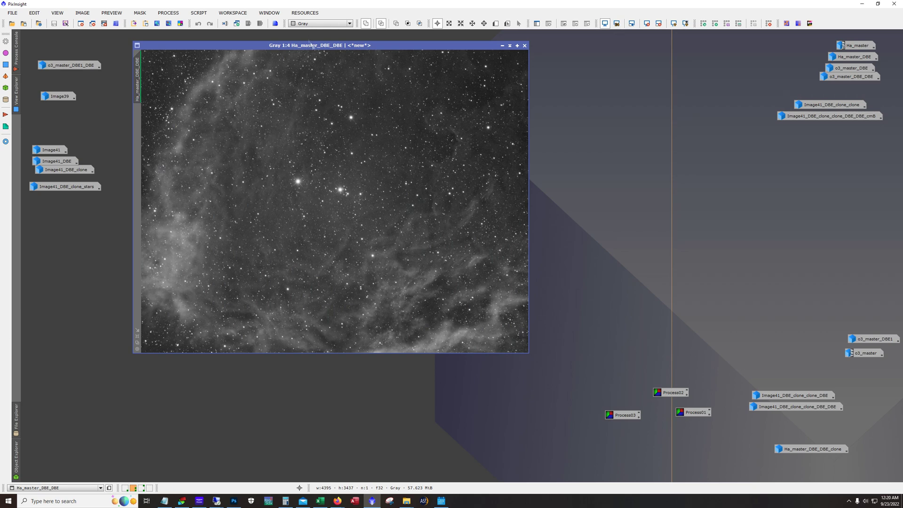
# Open o3_master_DBE1_DBE beside the Ha image, inspect it zoomed in, then minimize both images
pyautogui.doubleClick(57, 67)
pyautogui.moveTo(231, 69); pyautogui.dragTo(314, 45)
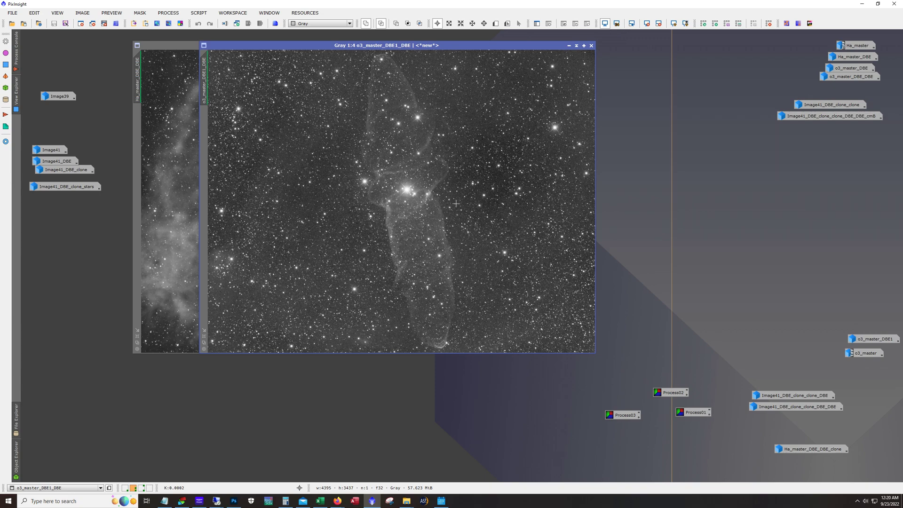
pyautogui.scroll(2, 457, 205)
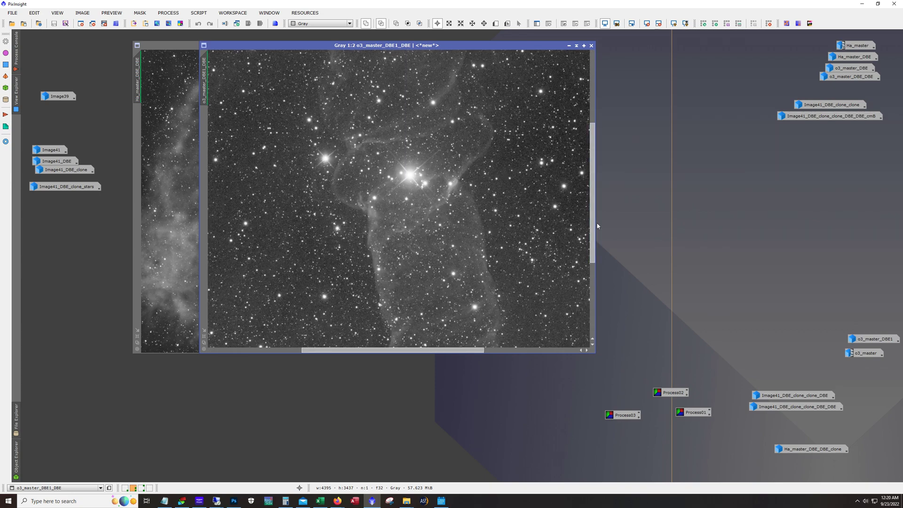
pyautogui.moveTo(593, 244); pyautogui.dragTo(587, 106)
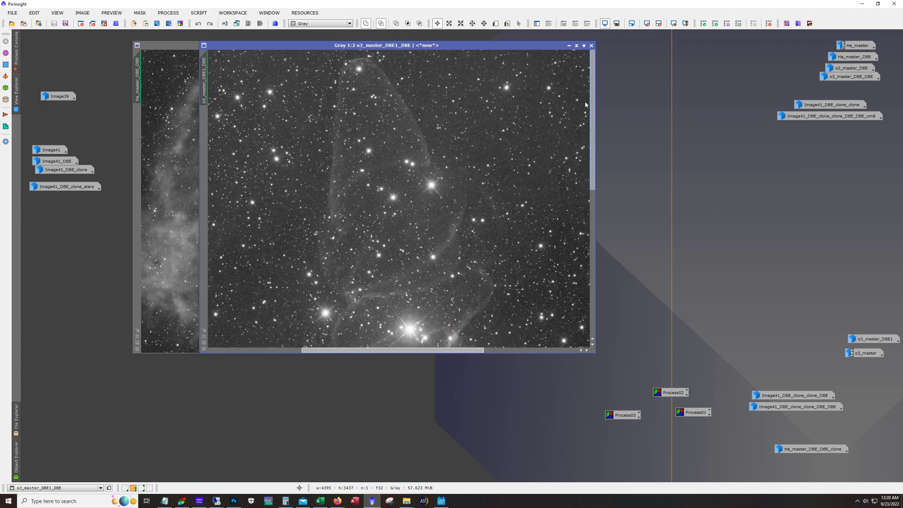
pyautogui.scroll(-2, 500, 227)
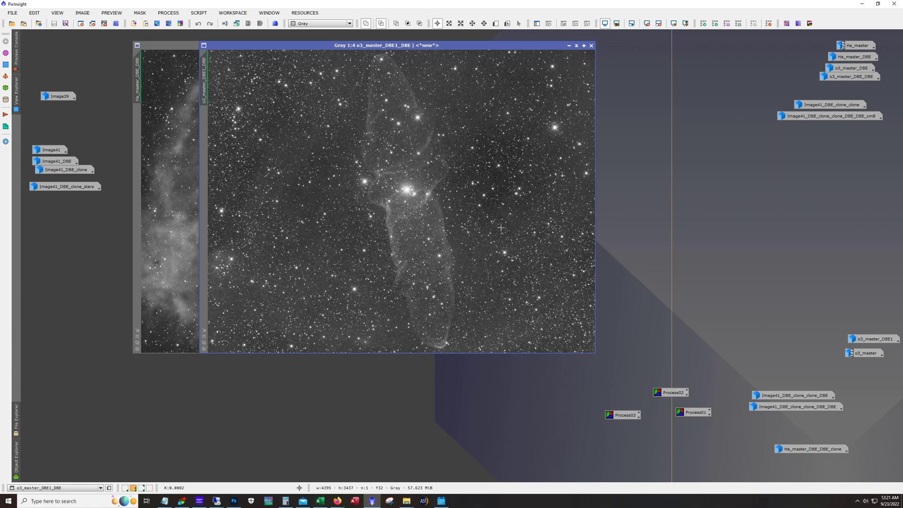
pyautogui.click(569, 46)
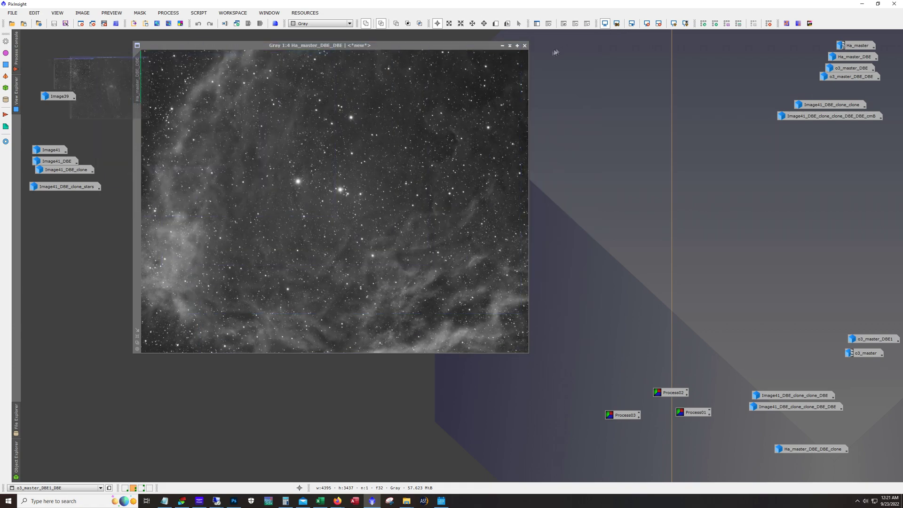
pyautogui.click(504, 46)
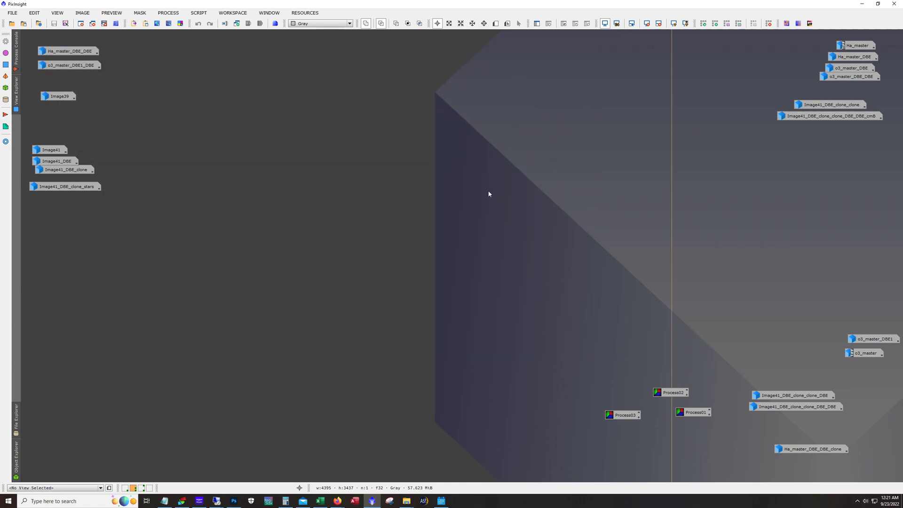
# Open Image39, zoom in to pan over the teal Squid and red nebulosity, then zoom back to 1:4
pyautogui.doubleClick(60, 96)
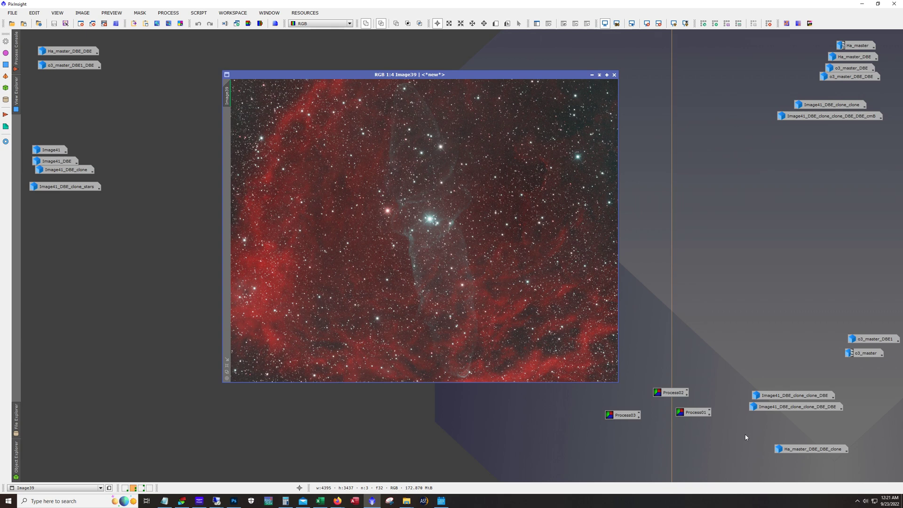
pyautogui.scroll(3, 508, 275)
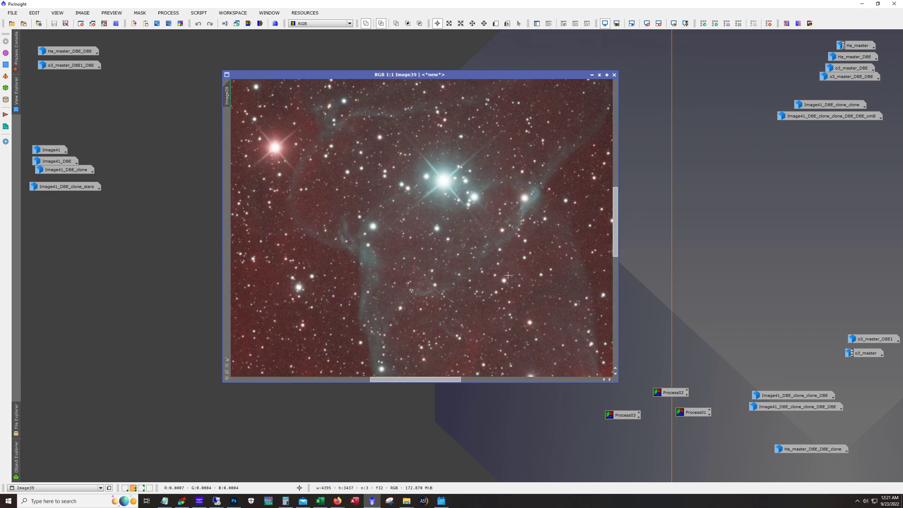
pyautogui.moveTo(615, 250); pyautogui.dragTo(625, 324)
pyautogui.moveTo(454, 380); pyautogui.dragTo(477, 384)
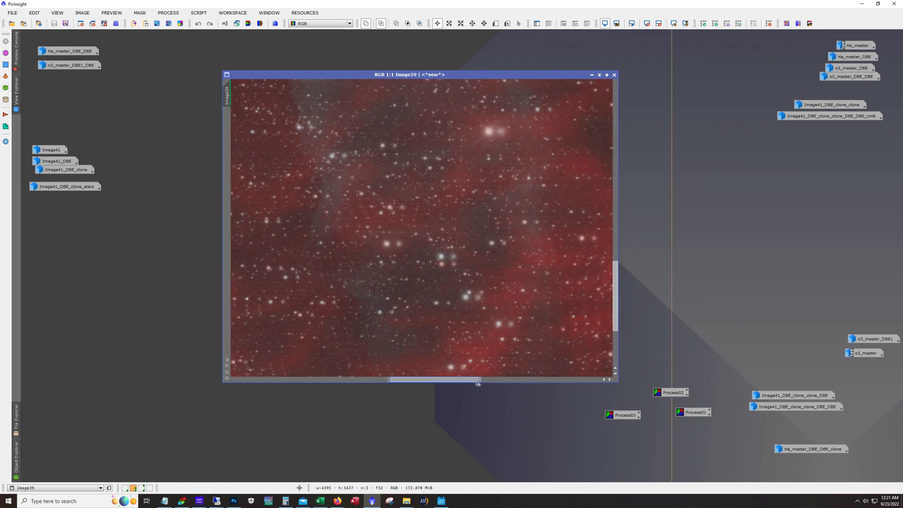
pyautogui.scroll(-1, 475, 342)
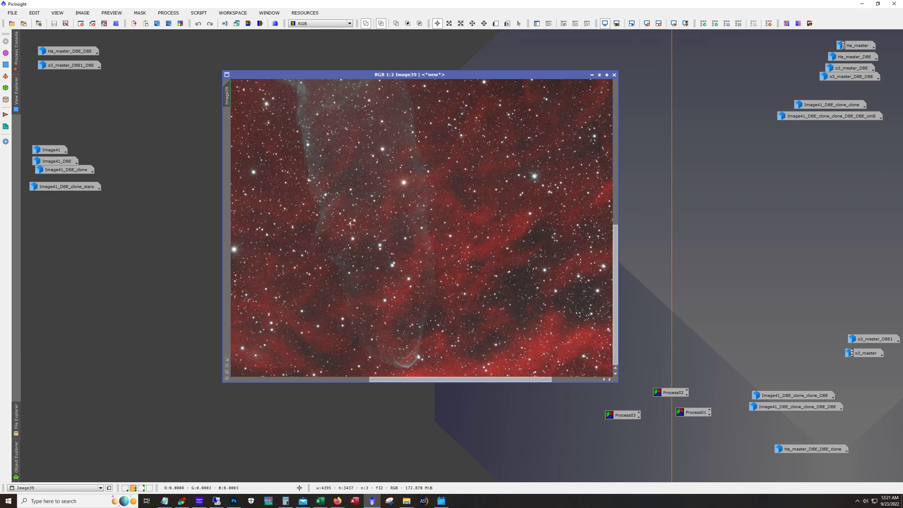
pyautogui.scroll(-1, 350, 225)
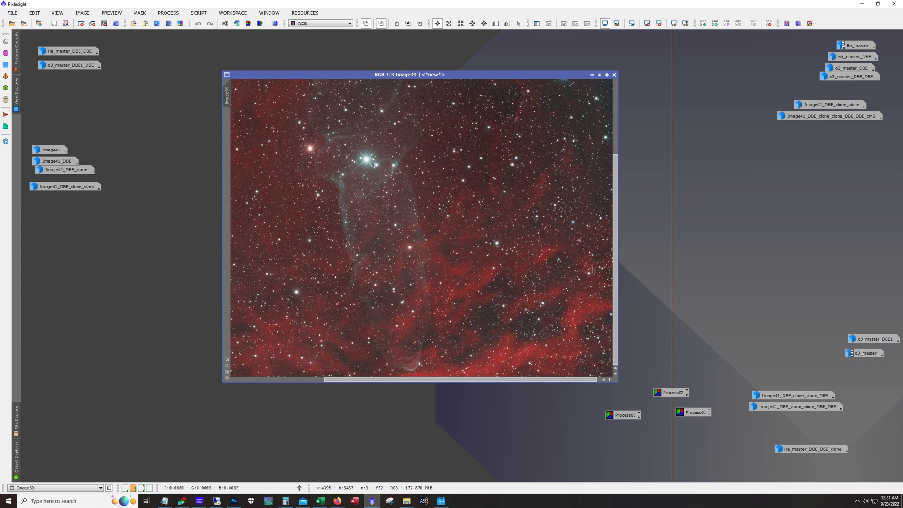
pyautogui.moveTo(592, 270); pyautogui.dragTo(540, 376)
pyautogui.scroll(-1, 386, 272)
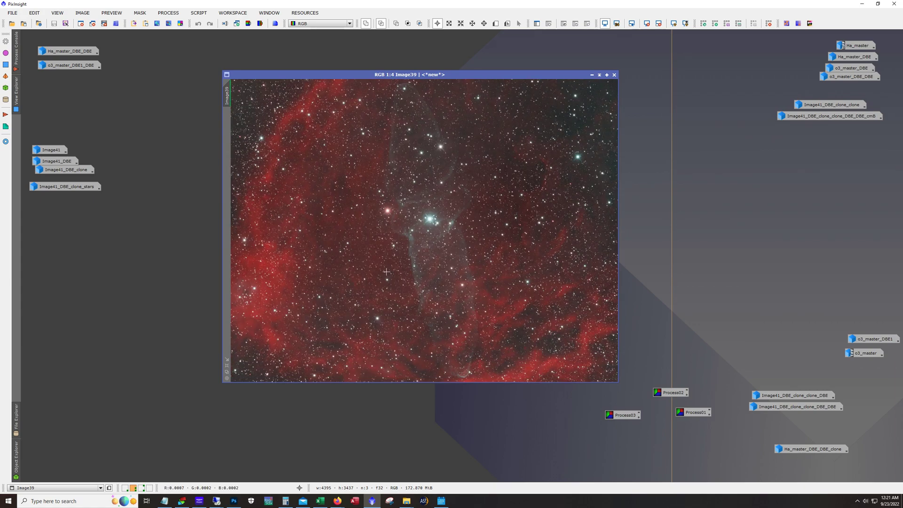
# Open LRGBCombination, uncheck L and expand Channel Weights, close it unapplied, then minimize Image39
pyautogui.click(167, 13)
pyautogui.moveTo(186, 27)
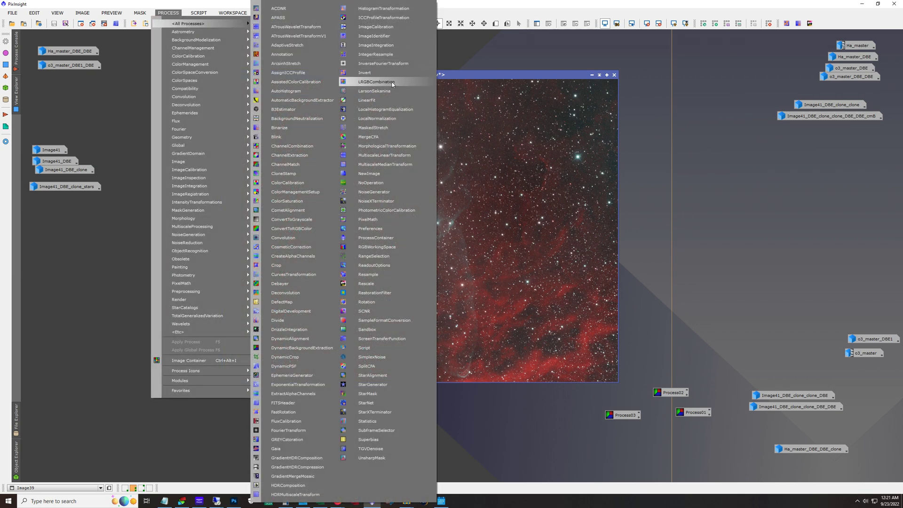
pyautogui.click(376, 77)
pyautogui.moveTo(177, 70); pyautogui.dragTo(375, 122)
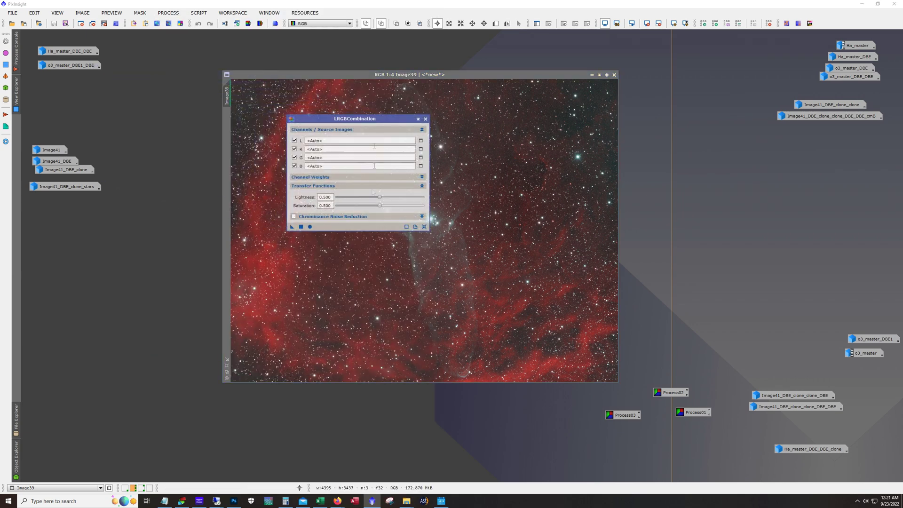
pyautogui.click(295, 140)
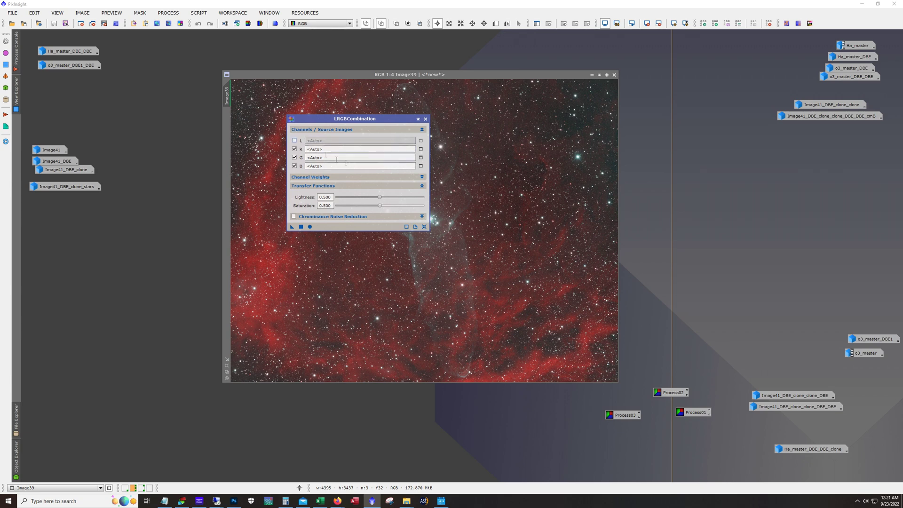
pyautogui.click(308, 150)
pyautogui.click(355, 178)
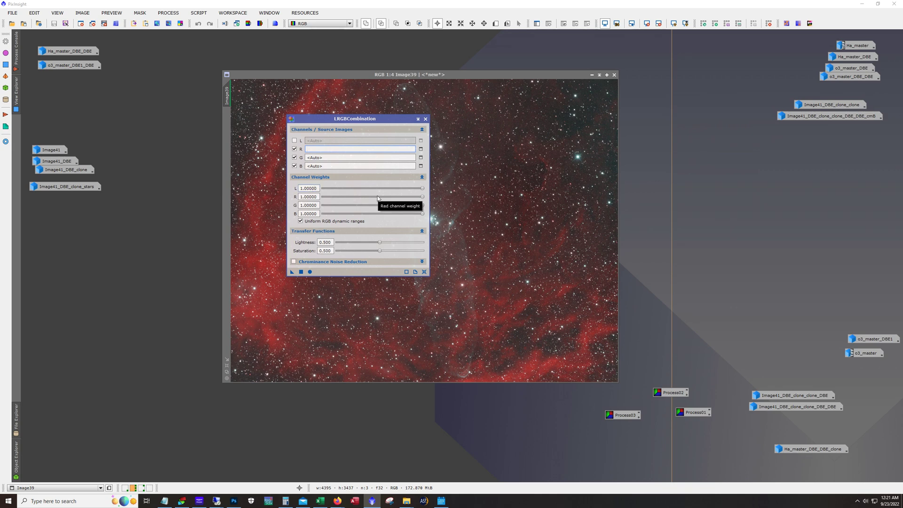
pyautogui.click(425, 118)
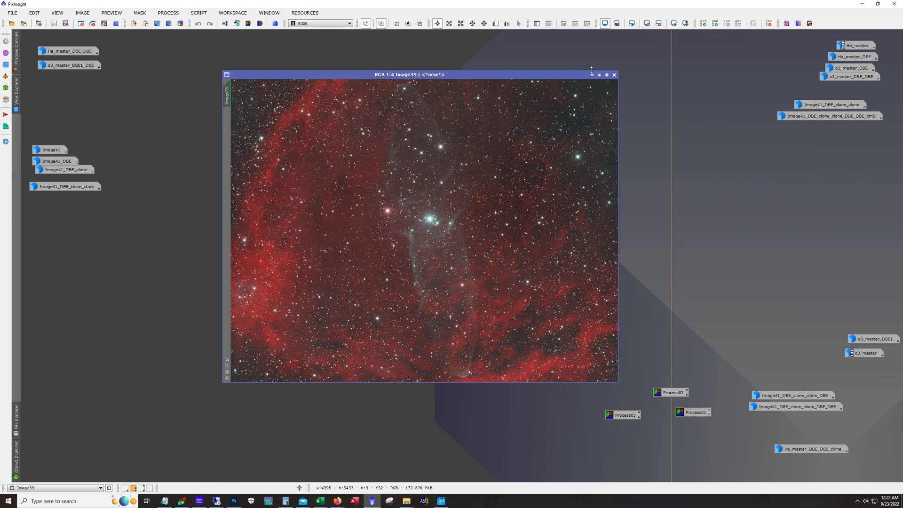
pyautogui.click(592, 75)
# Compare Image41 with Image39, then minimize both windows again
pyautogui.doubleClick(51, 150)
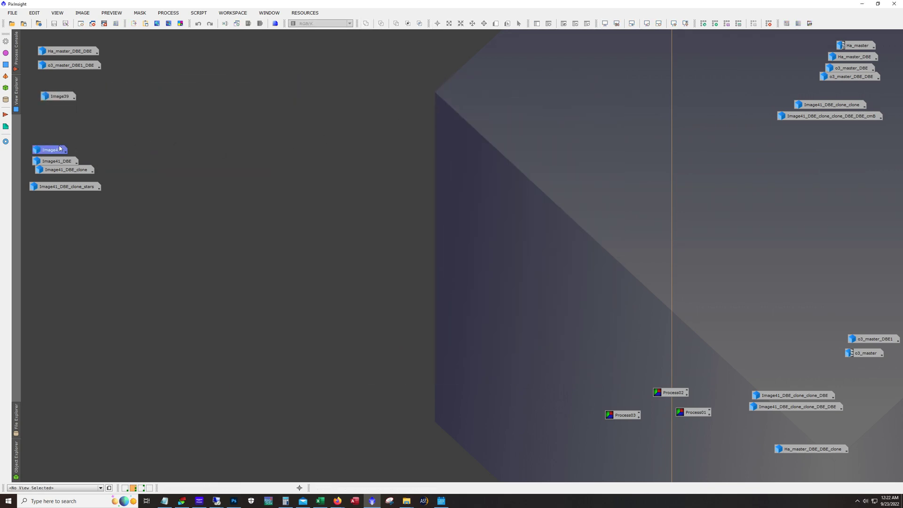
pyautogui.moveTo(458, 73); pyautogui.dragTo(372, 73)
pyautogui.doubleClick(68, 97)
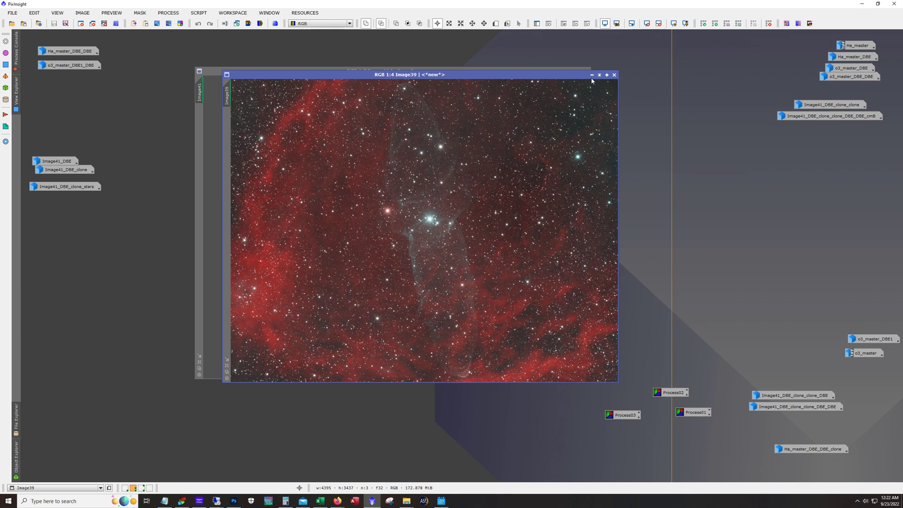
pyautogui.click(592, 74)
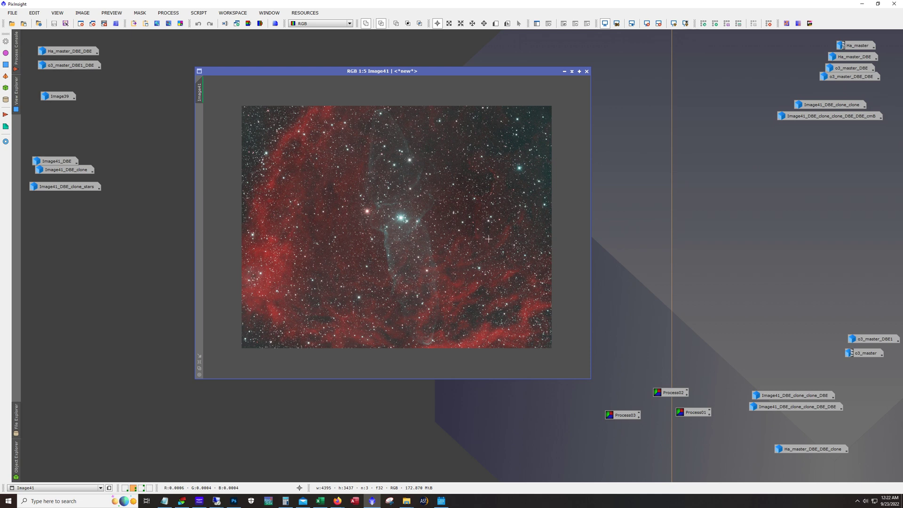
pyautogui.click(564, 71)
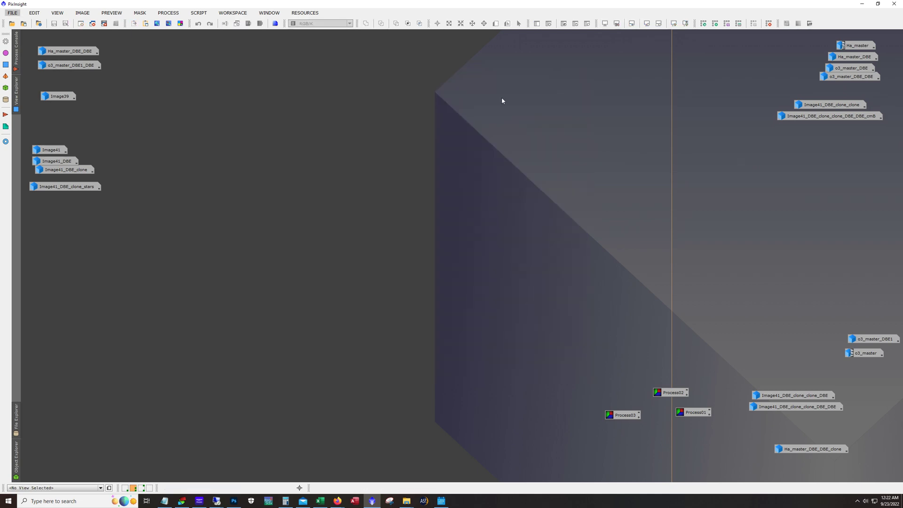
# Open Image41_DBE_clone and redo its star removal to show the starless nebula
pyautogui.doubleClick(78, 173)
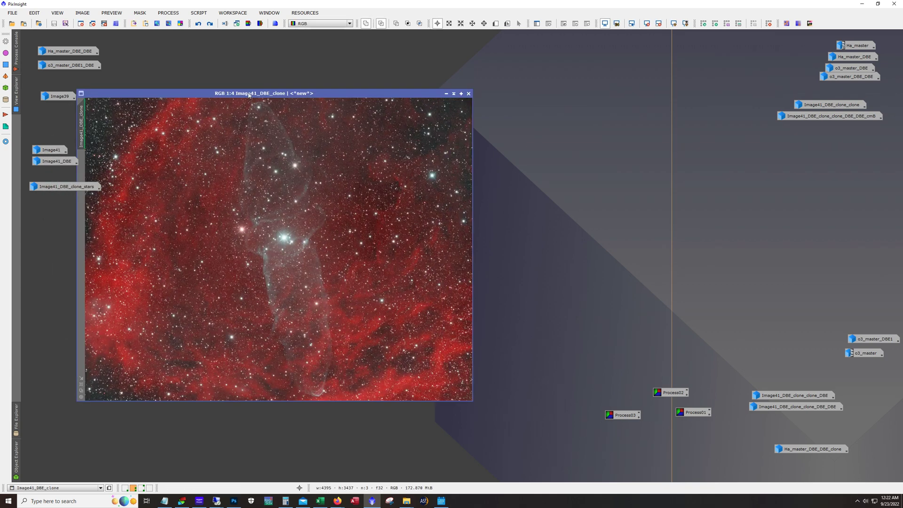
pyautogui.moveTo(249, 93); pyautogui.dragTo(288, 75)
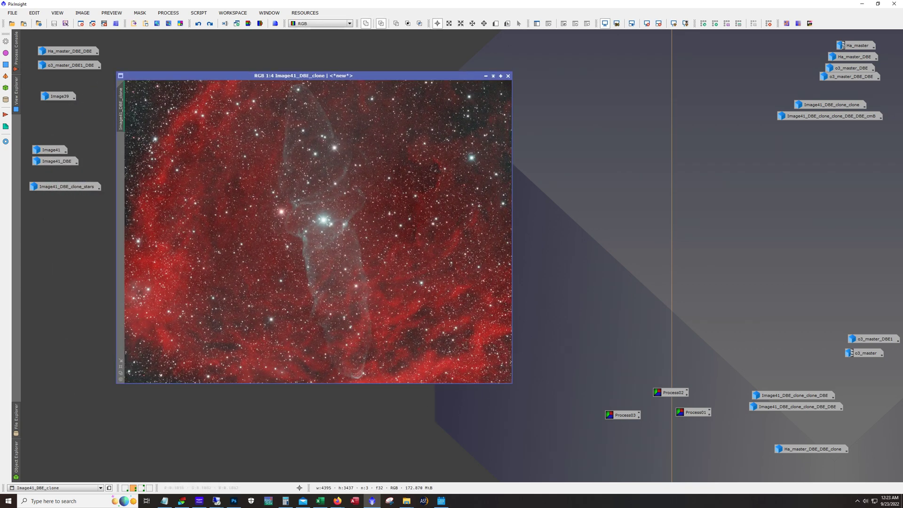
pyautogui.click(210, 23)
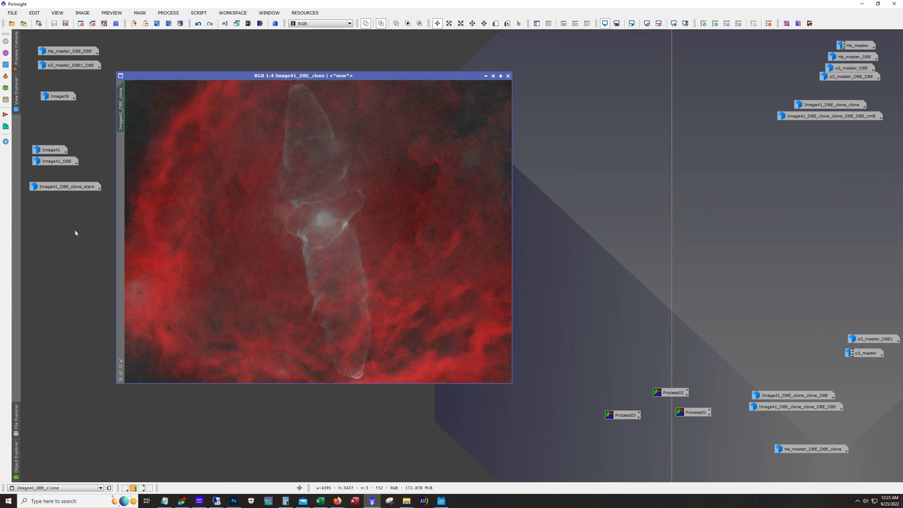
# Open Image41_DBE_clone_stars, zoom to 1:1 and pan across the star colours
pyautogui.doubleClick(66, 187)
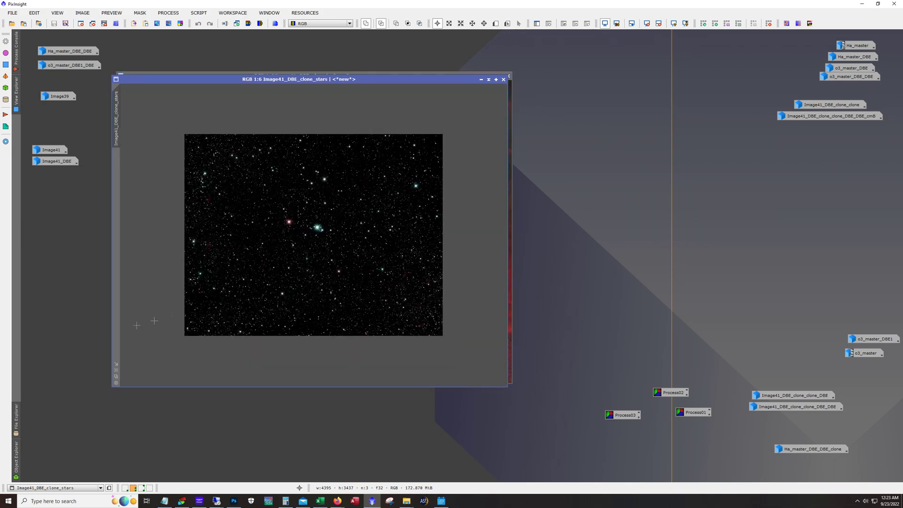
pyautogui.scroll(1, 151, 318)
pyautogui.scroll(1, 277, 345)
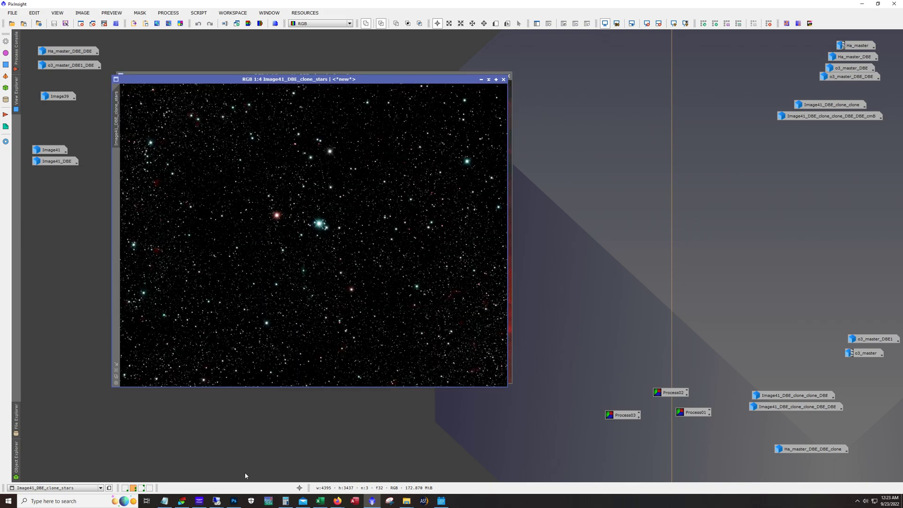
pyautogui.scroll(1, 325, 244)
pyautogui.scroll(2, 325, 243)
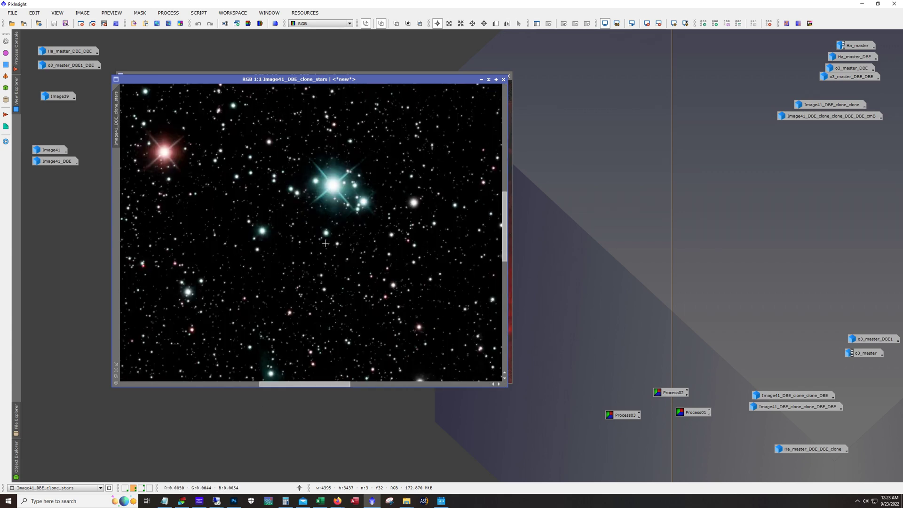
pyautogui.moveTo(503, 259); pyautogui.dragTo(503, 250)
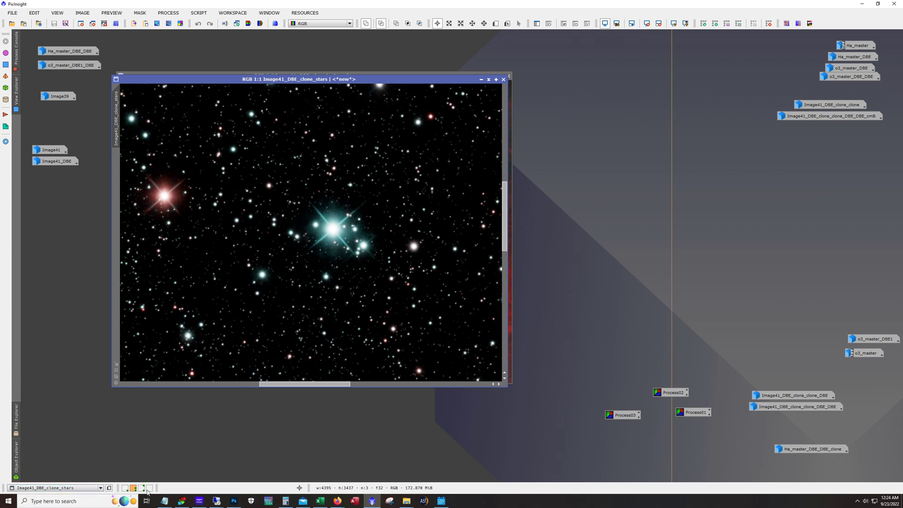
# Open Image62, redo the combination and StarXTerminator star removal, and check the mask overlay
pyautogui.click(141, 488)
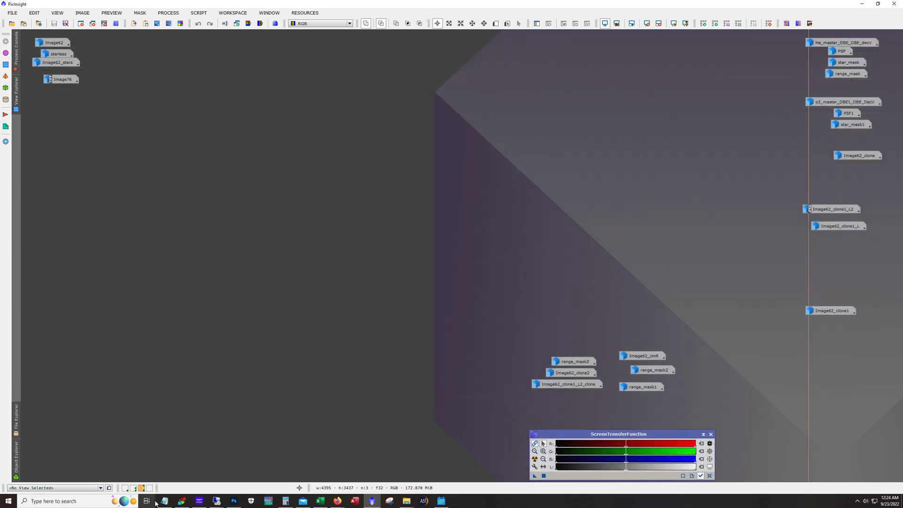
pyautogui.doubleClick(51, 46)
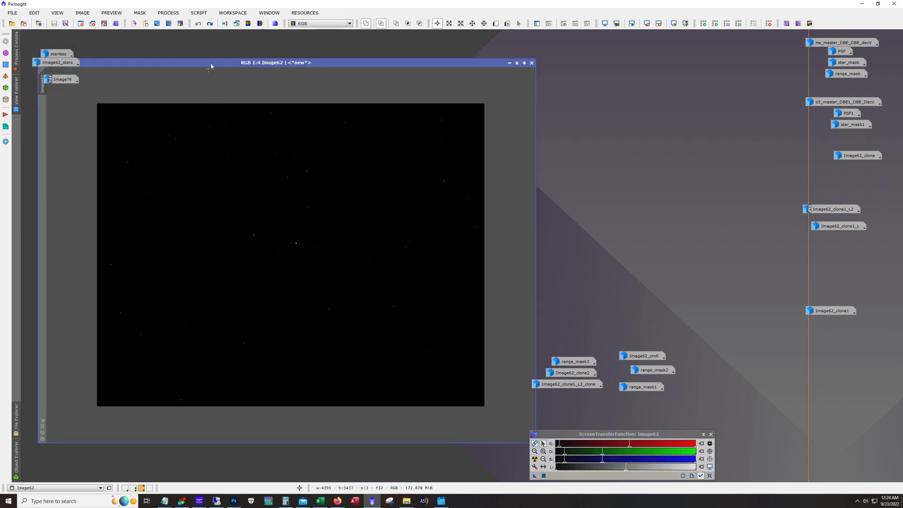
pyautogui.click(210, 24)
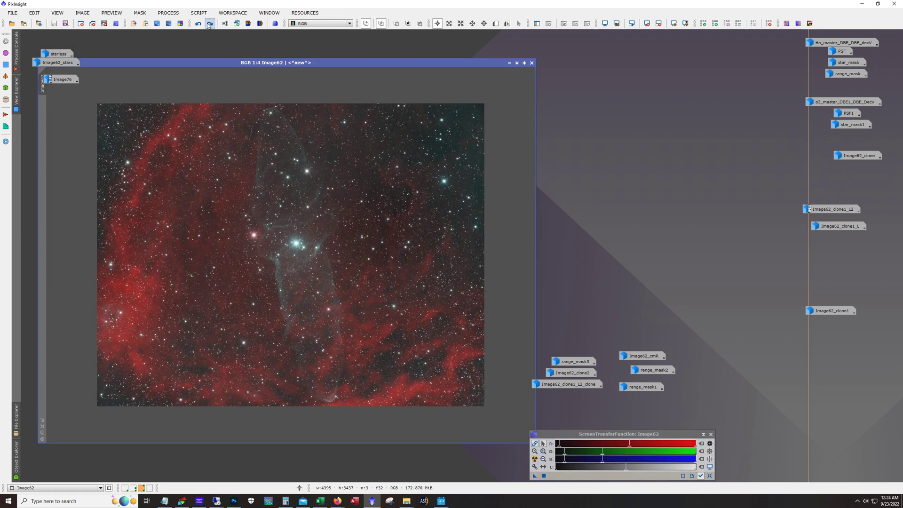
pyautogui.click(210, 24)
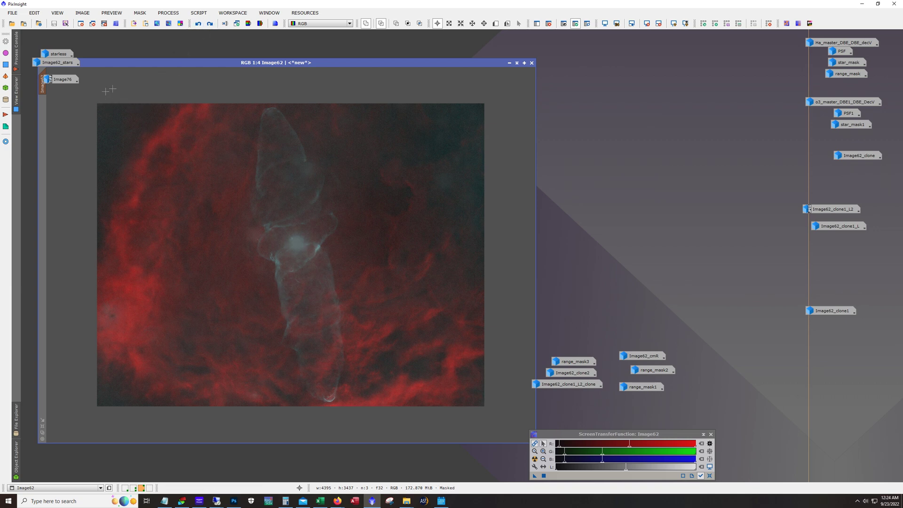
pyautogui.click(587, 24)
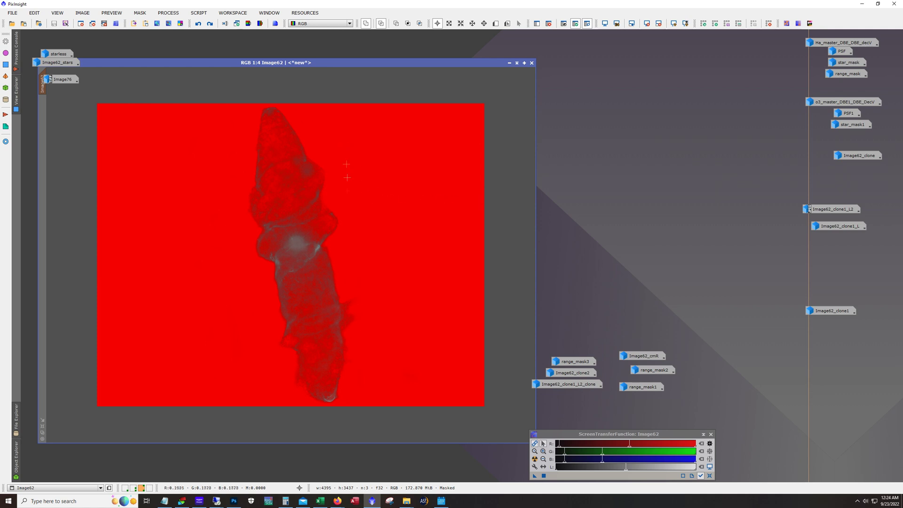
pyautogui.click(587, 23)
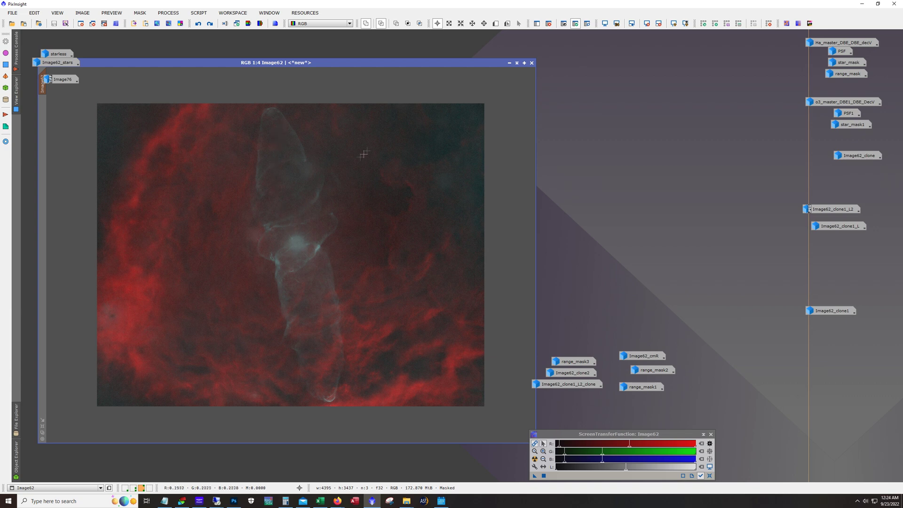
# Redo the three squid enhancement steps and show the mask over the result
pyautogui.click(210, 27)
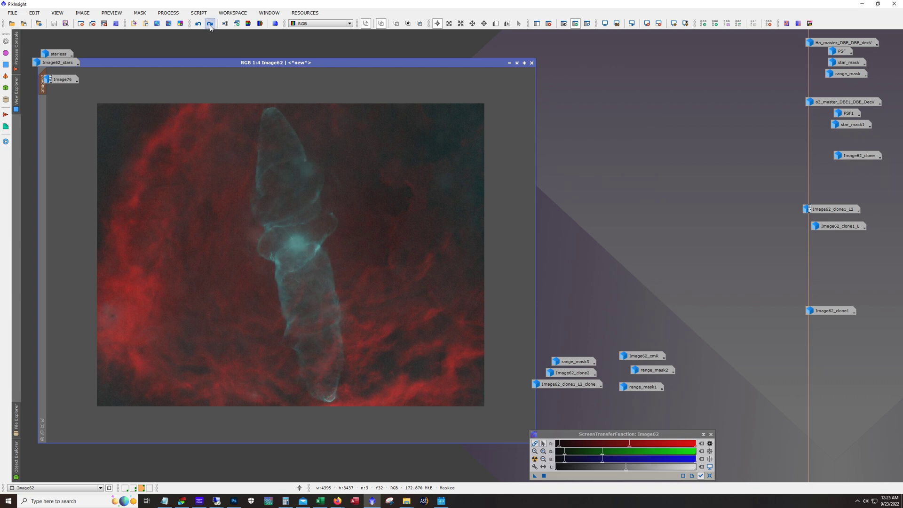
pyautogui.click(210, 27)
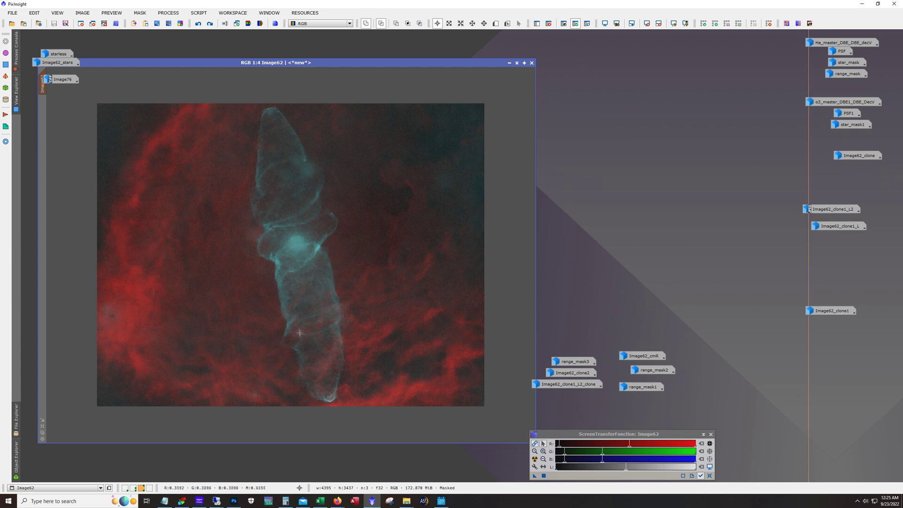
pyautogui.click(210, 25)
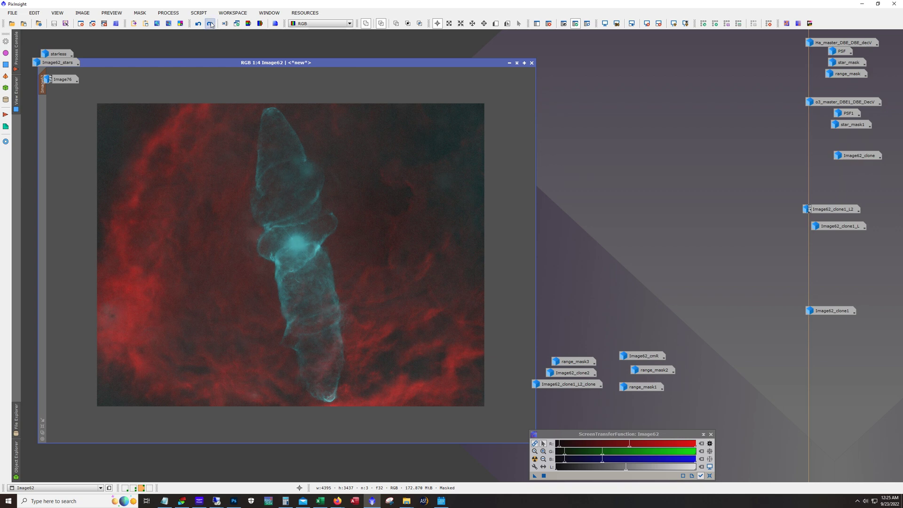
pyautogui.click(587, 24)
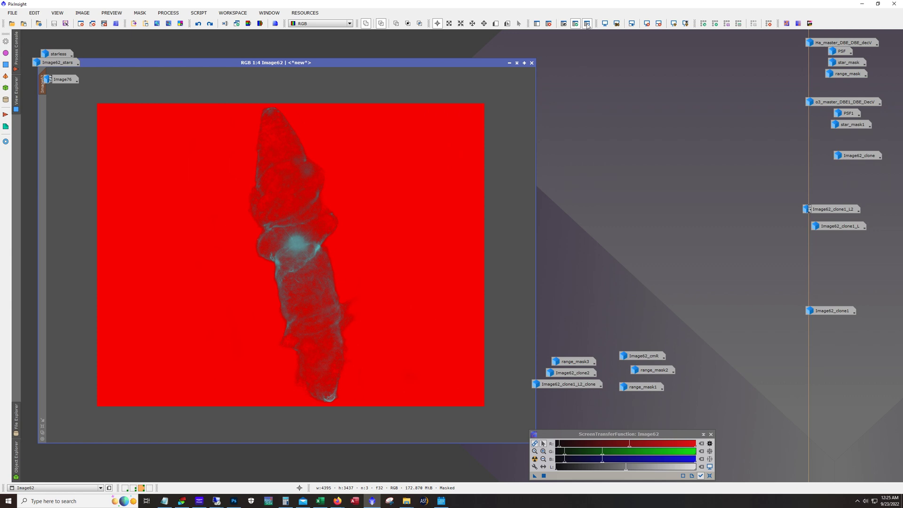
# Compare the squid enhancement by redoing it and toggling the mask overlay on and off
pyautogui.click(587, 23)
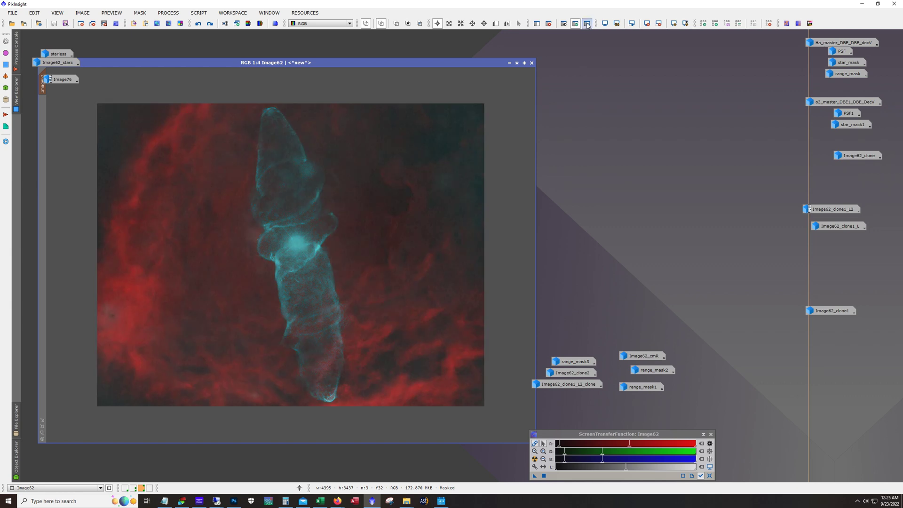
pyautogui.click(211, 23)
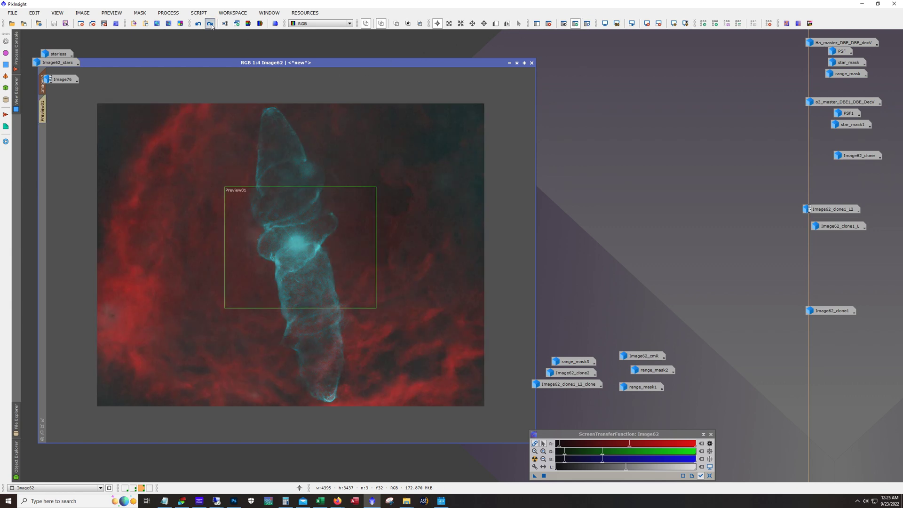
pyautogui.click(210, 24)
pyautogui.click(587, 23)
pyautogui.click(587, 23)
pyautogui.click(212, 26)
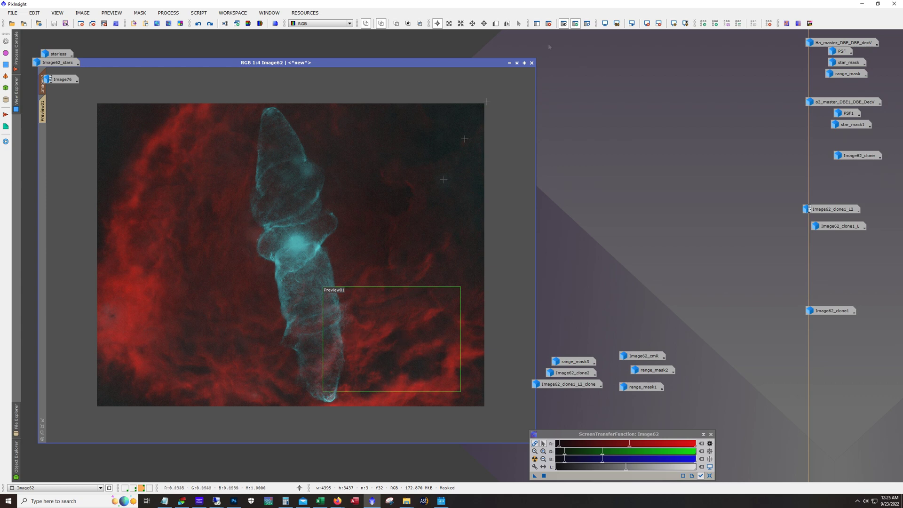
pyautogui.click(587, 23)
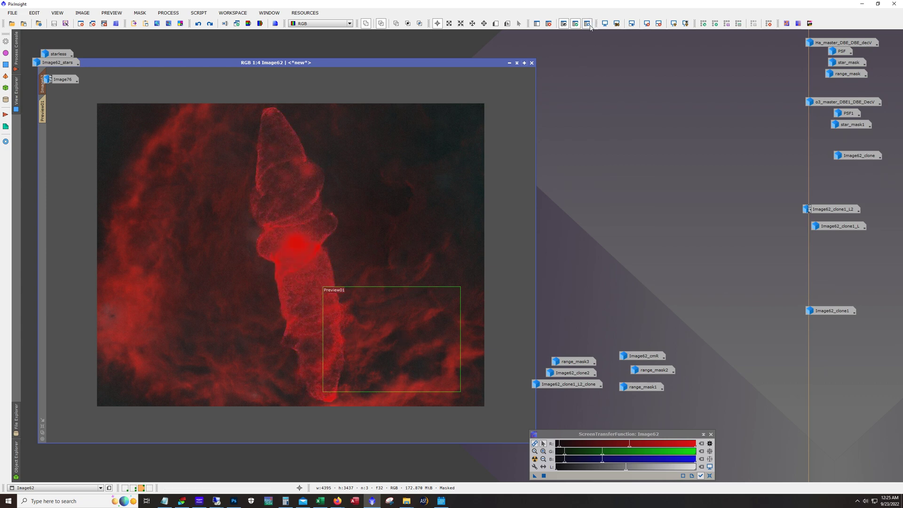
pyautogui.click(587, 23)
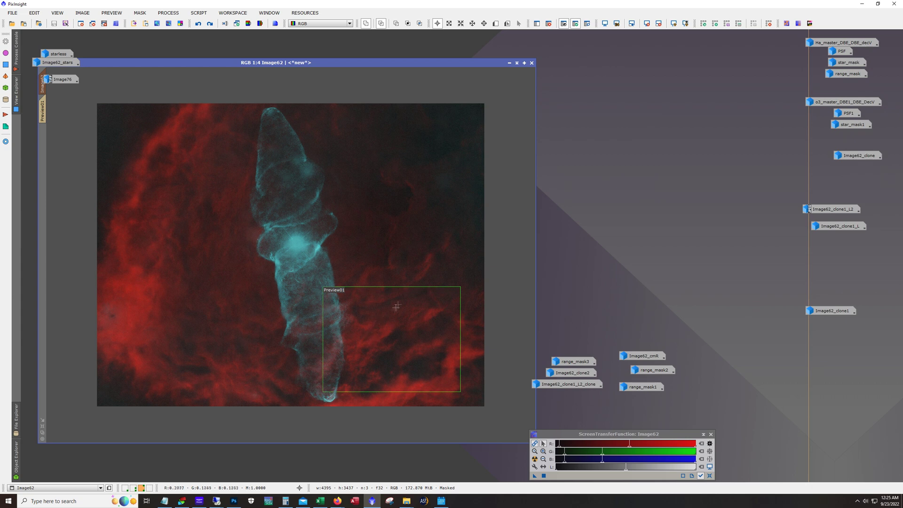
# Delete Preview01 and, after comparing, remove the mask from Image62
pyautogui.click(210, 23)
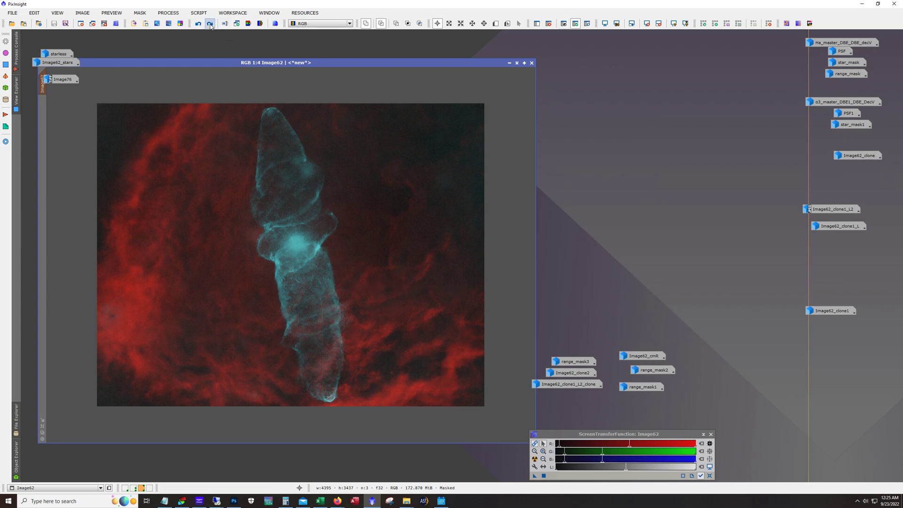
pyautogui.click(210, 24)
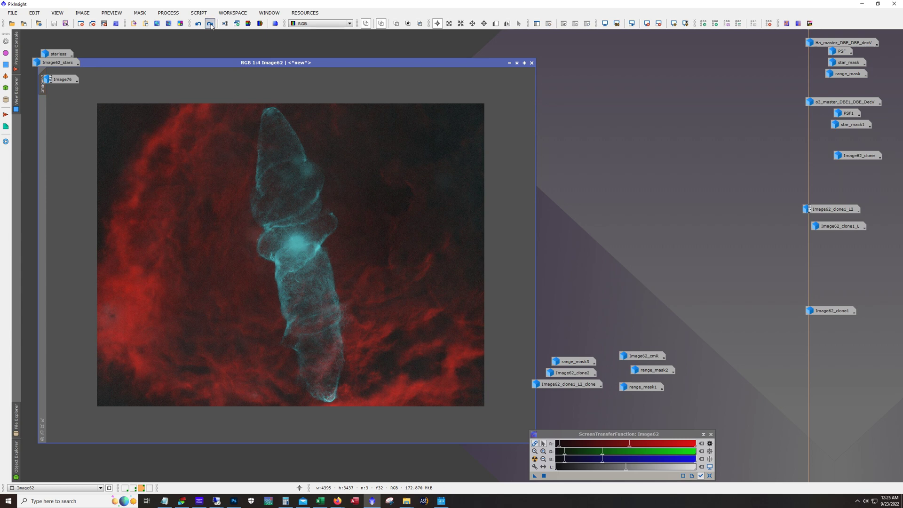
pyautogui.click(210, 24)
pyautogui.click(198, 24)
pyautogui.click(198, 23)
pyautogui.click(198, 23)
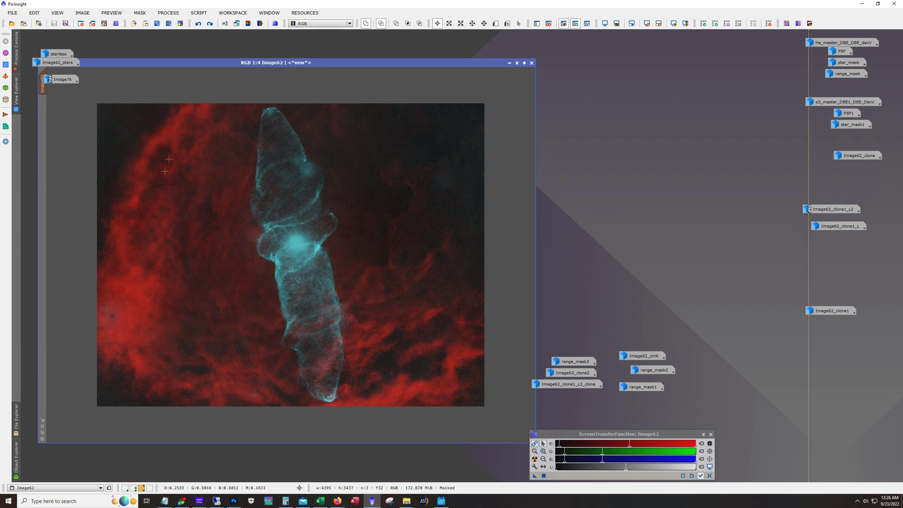
pyautogui.click(210, 24)
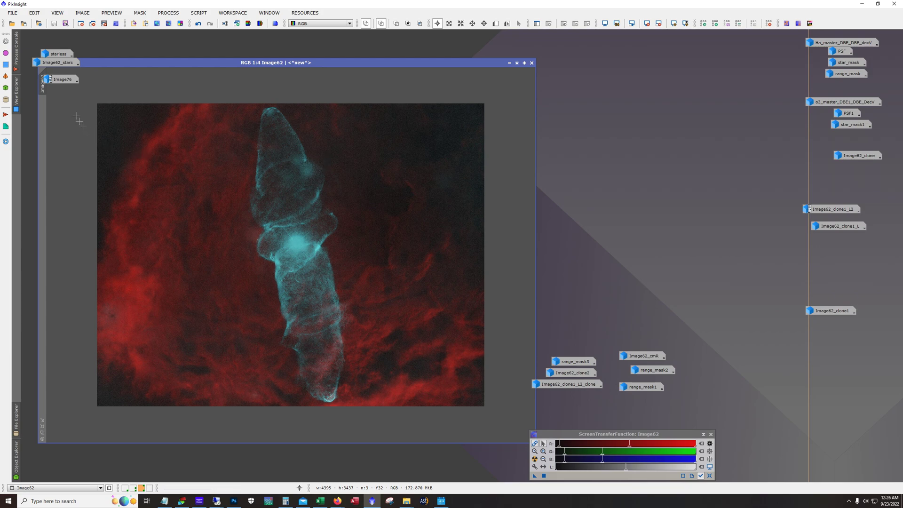
# Open Image62_stars and redo its star colour adjustment, comparing with Undo/Redo
pyautogui.doubleClick(58, 62)
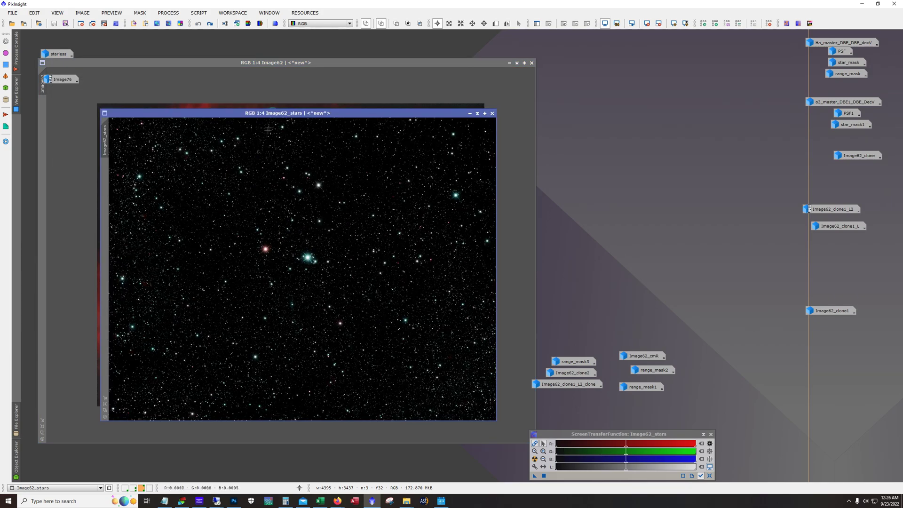
pyautogui.moveTo(270, 113); pyautogui.dragTo(259, 96)
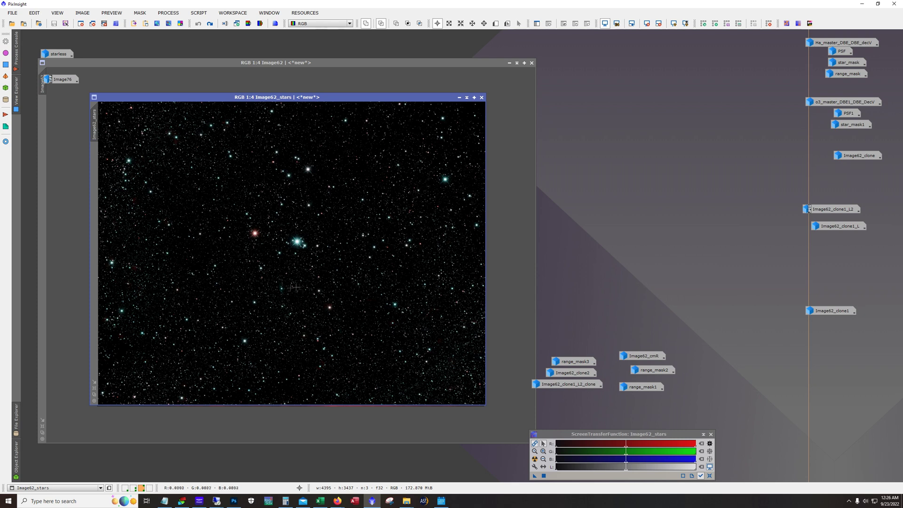
pyautogui.click(210, 24)
pyautogui.click(210, 24)
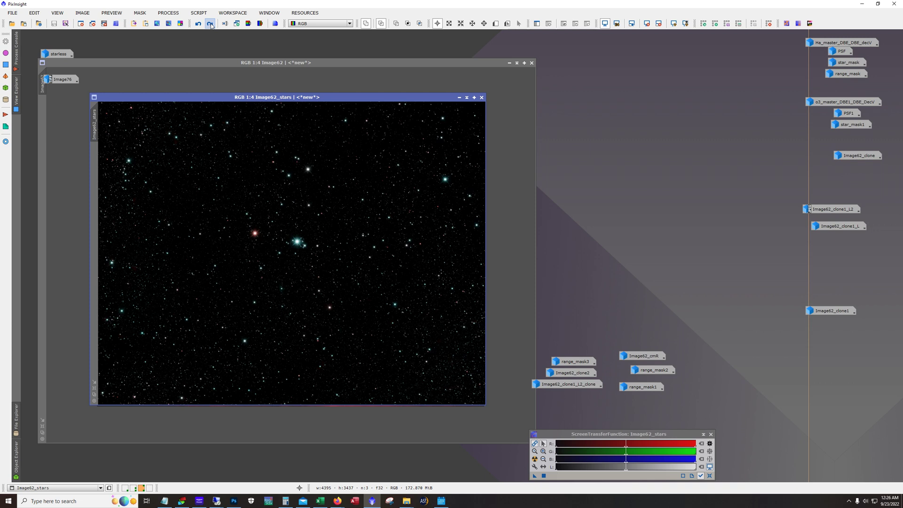
pyautogui.click(210, 24)
pyautogui.click(198, 24)
pyautogui.click(210, 24)
pyautogui.click(198, 24)
pyautogui.click(210, 24)
# Check the star field in inverted view, then iconize Image62_stars and Image62
pyautogui.click(210, 24)
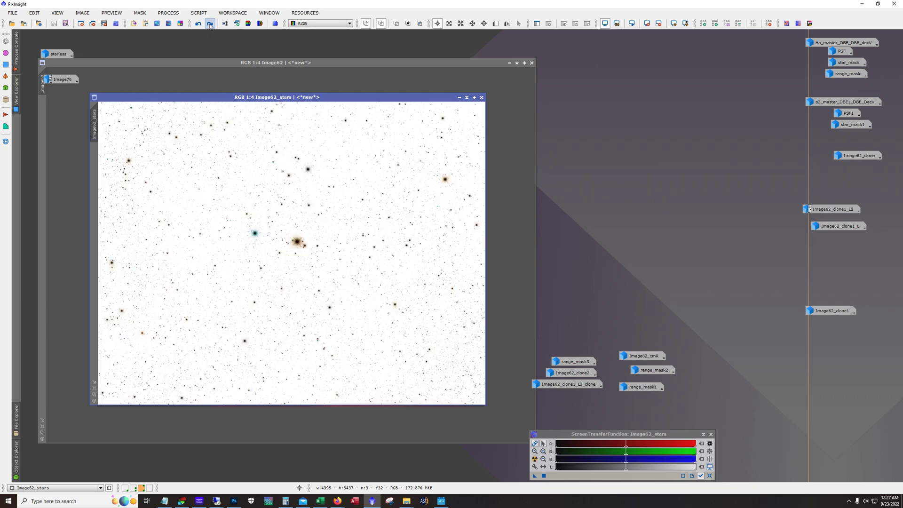
pyautogui.click(209, 24)
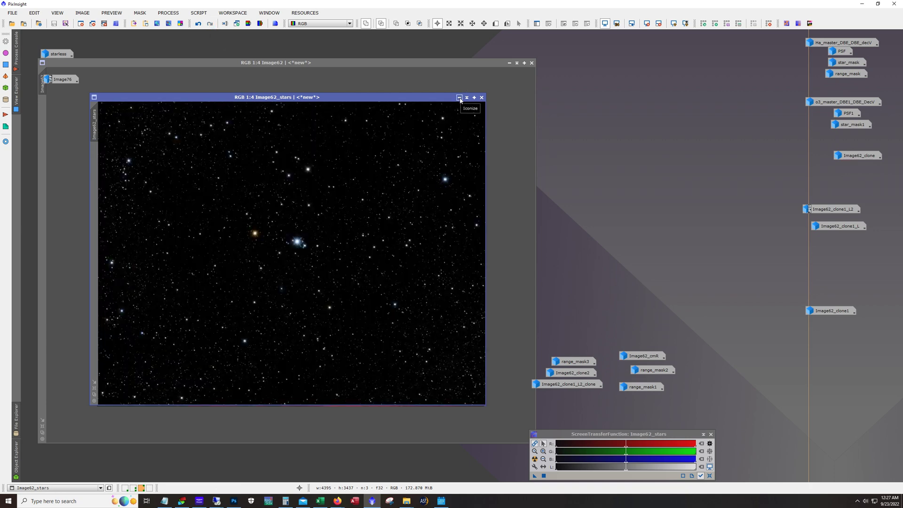
pyautogui.click(459, 98)
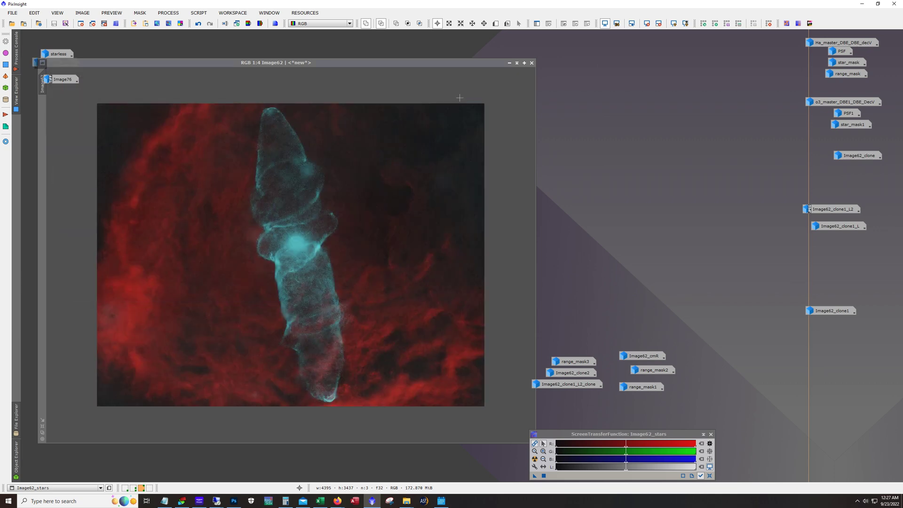
pyautogui.click(510, 63)
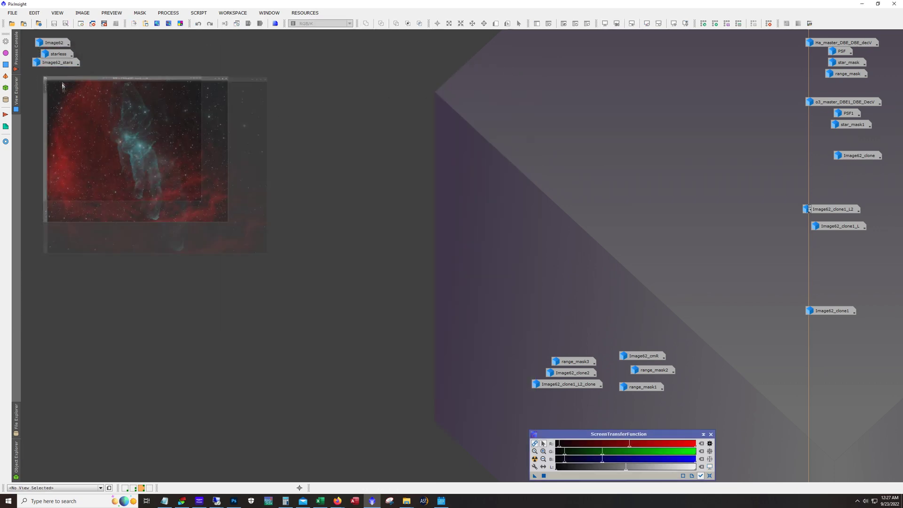
# Move the six icons aside, enlarge the Squid_v1.tif window to fit, and close ScreenTransferFunction
pyautogui.moveTo(215, 82); pyautogui.dragTo(257, 45)
pyautogui.moveTo(534, 361); pyautogui.dragTo(676, 393)
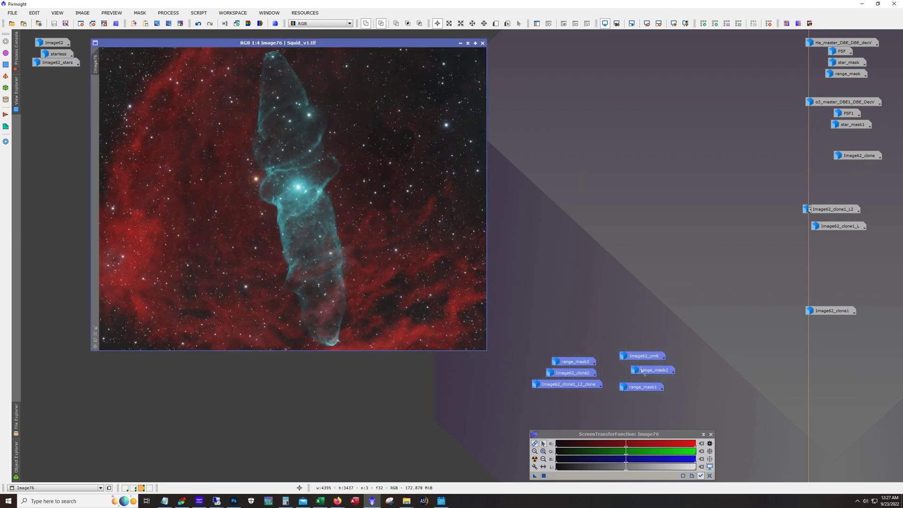
pyautogui.moveTo(640, 357); pyautogui.dragTo(835, 417)
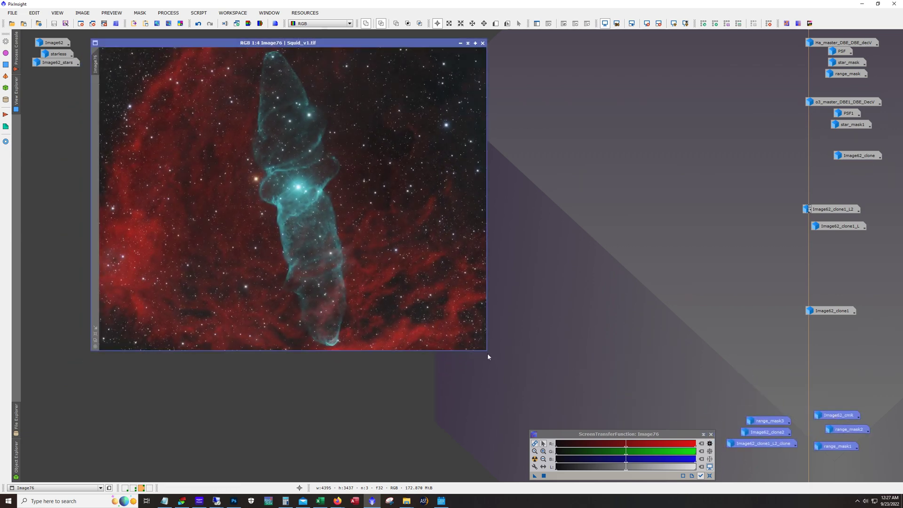
pyautogui.moveTo(487, 351); pyautogui.dragTo(689, 416)
pyautogui.scroll(1, 642, 371)
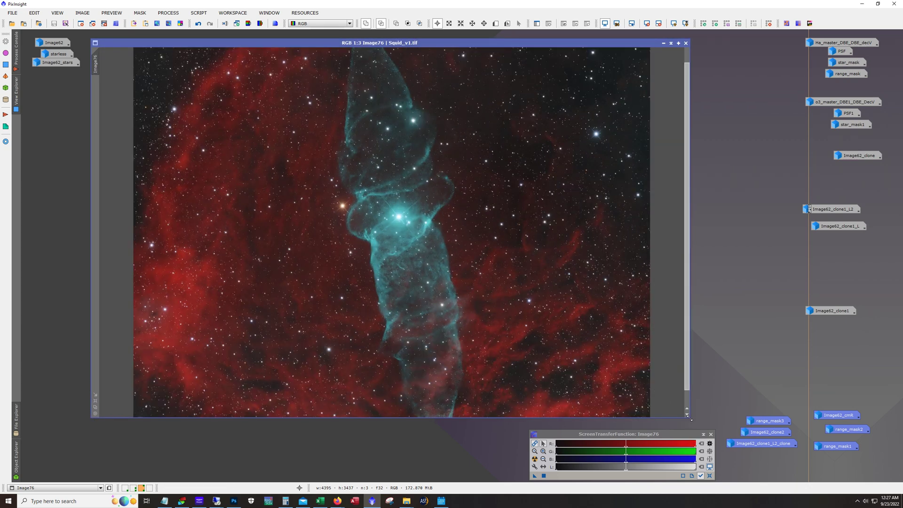
pyautogui.moveTo(689, 419); pyautogui.dragTo(696, 468)
pyautogui.click(711, 435)
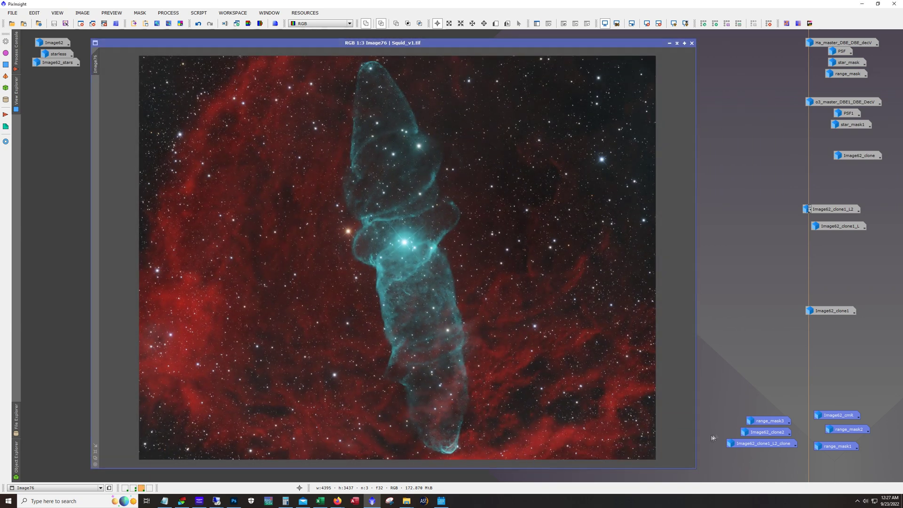